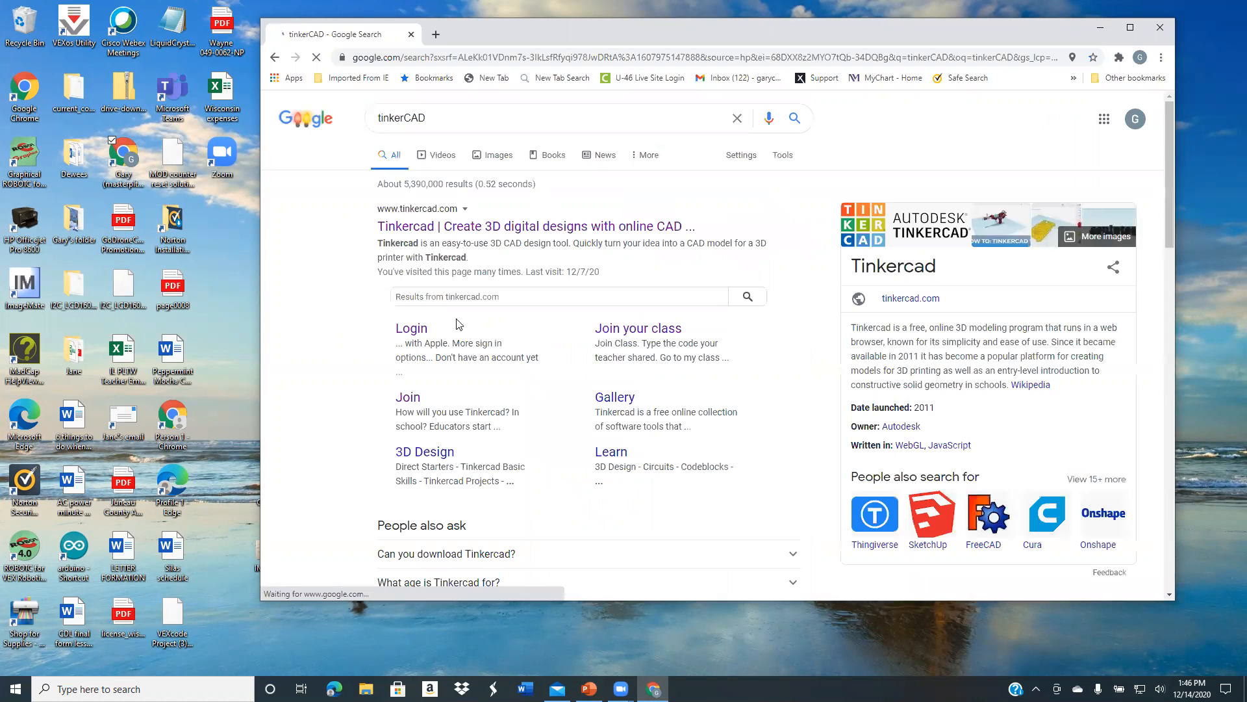
Open the Tinkercad site from the search results in a maximized window and show the Circuits designs
{"action": "left_click", "coordinate": [390, 227]}
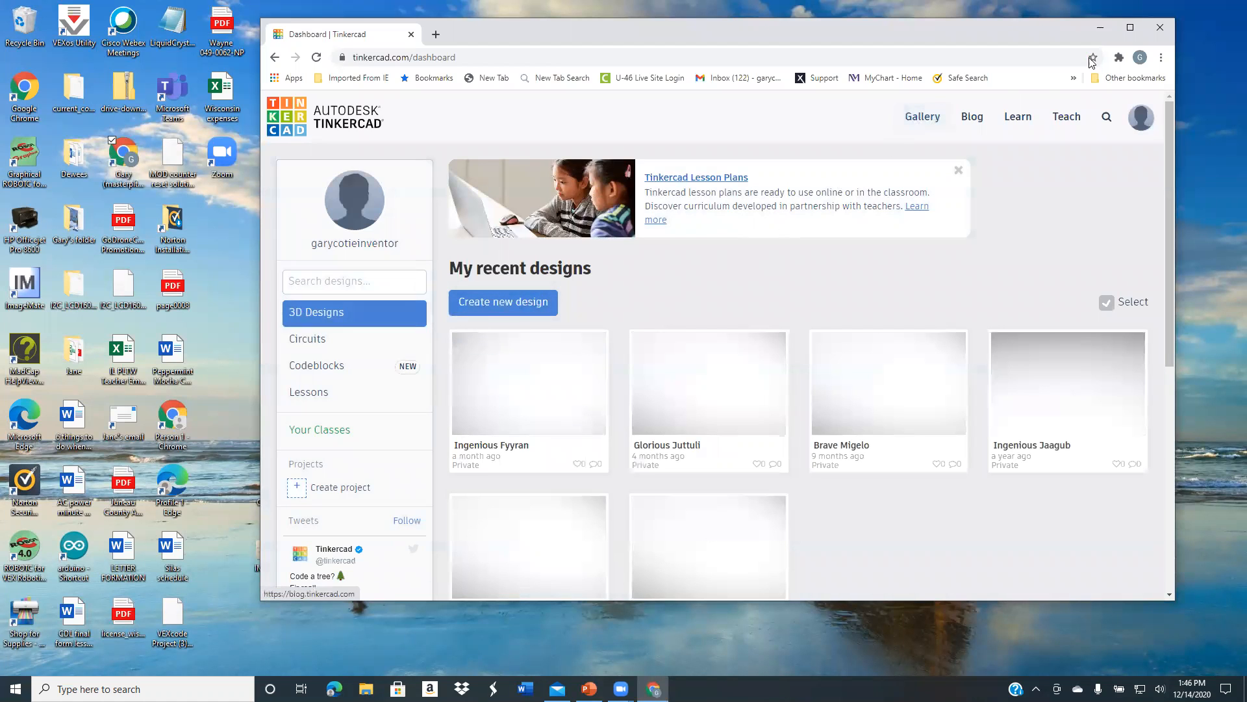
{"action": "left_click", "coordinate": [1131, 28]}
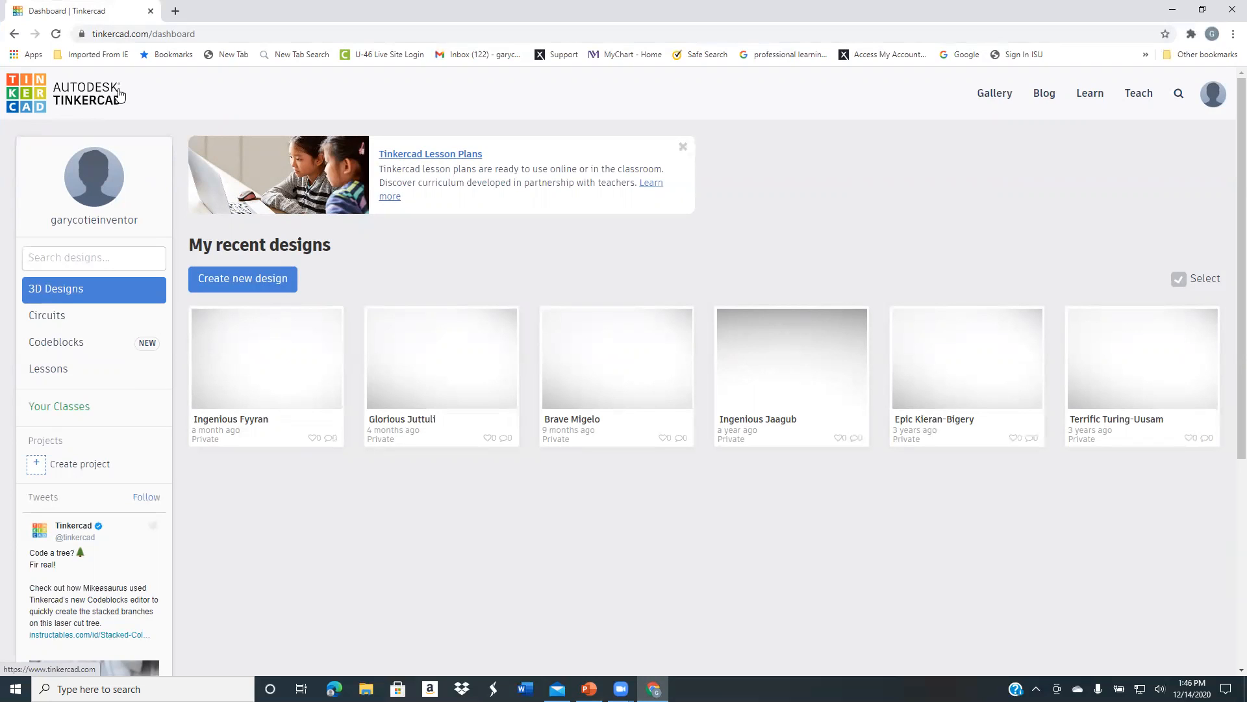
{"action": "left_click", "coordinate": [44, 316]}
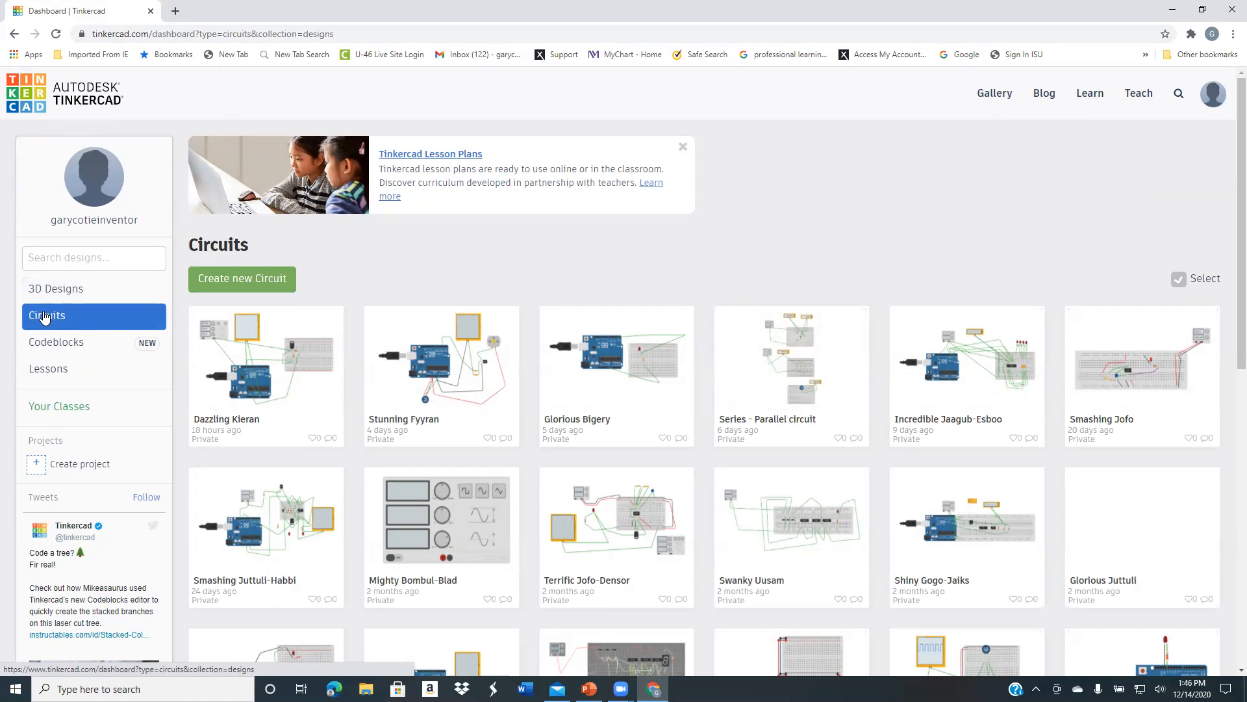
Open the Series - Parallel circuit design for editing
{"action": "left_click", "coordinate": [755, 387]}
{"action": "left_click", "coordinate": [933, 242]}
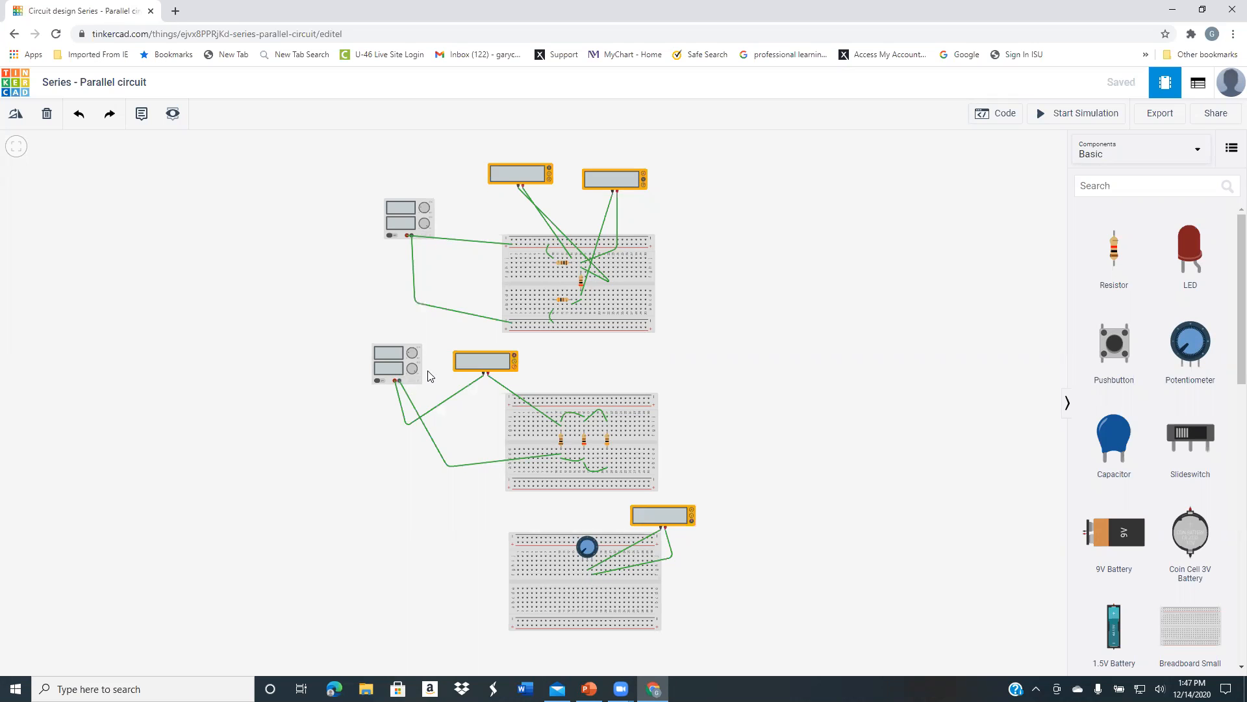
{"action": "scroll", "coordinate": [432, 373], "scroll_direction": "up", "scroll_amount": 4}
{"action": "left_click_drag", "start_coordinate": [478, 172], "coordinate": [425, 430]}
{"action": "scroll", "coordinate": [399, 454], "scroll_direction": "up", "scroll_amount": 1}
{"action": "scroll", "coordinate": [400, 452], "scroll_direction": "up", "scroll_amount": 3}
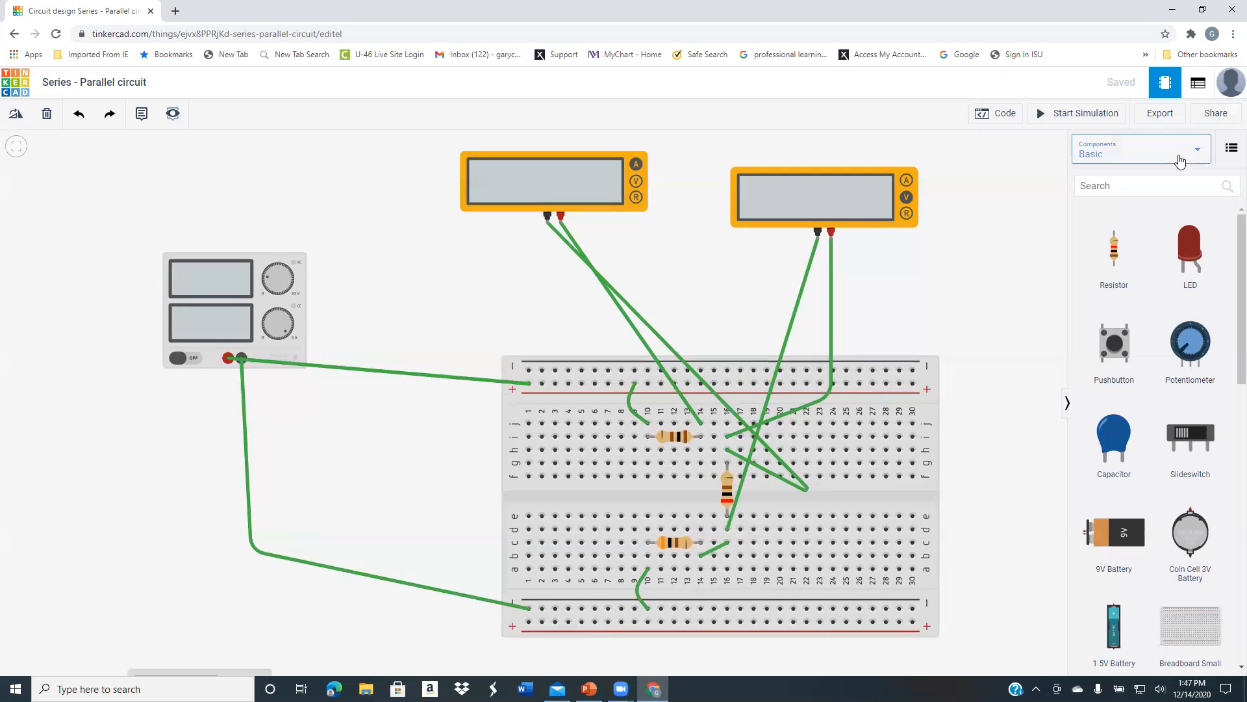
Set the component library to All and browse the available parts, including sensors, outputs, batteries, breadboards, microcontrollers, instruments and integrated circuits
{"action": "left_click", "coordinate": [1199, 150]}
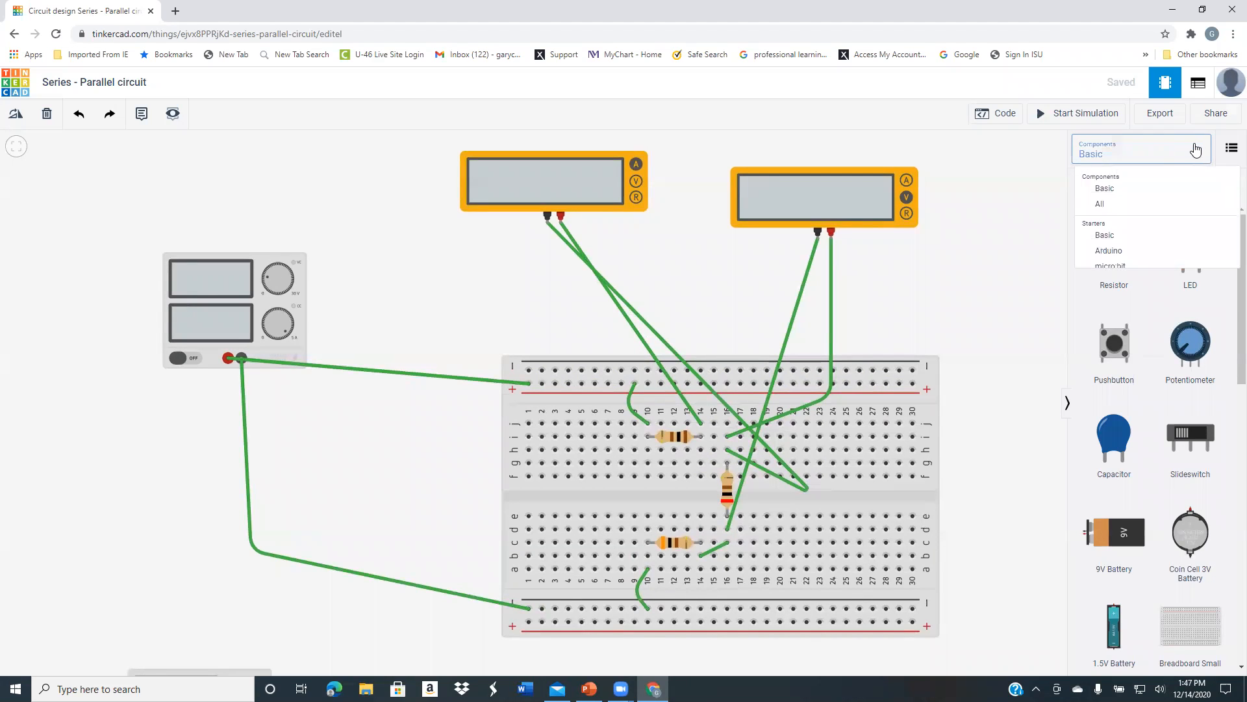
{"action": "left_click", "coordinate": [1103, 205]}
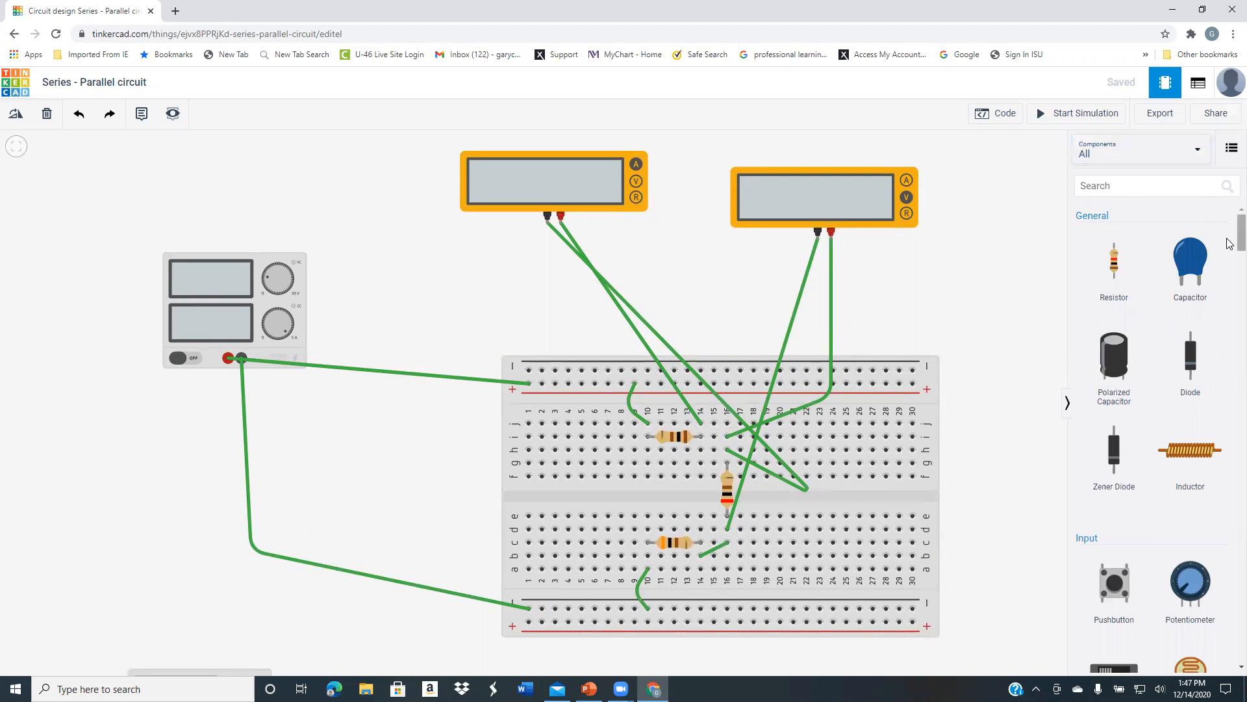
{"action": "scroll", "coordinate": [1229, 248], "scroll_direction": "down", "scroll_amount": 1}
{"action": "scroll", "coordinate": [1229, 249], "scroll_direction": "down", "scroll_amount": 8}
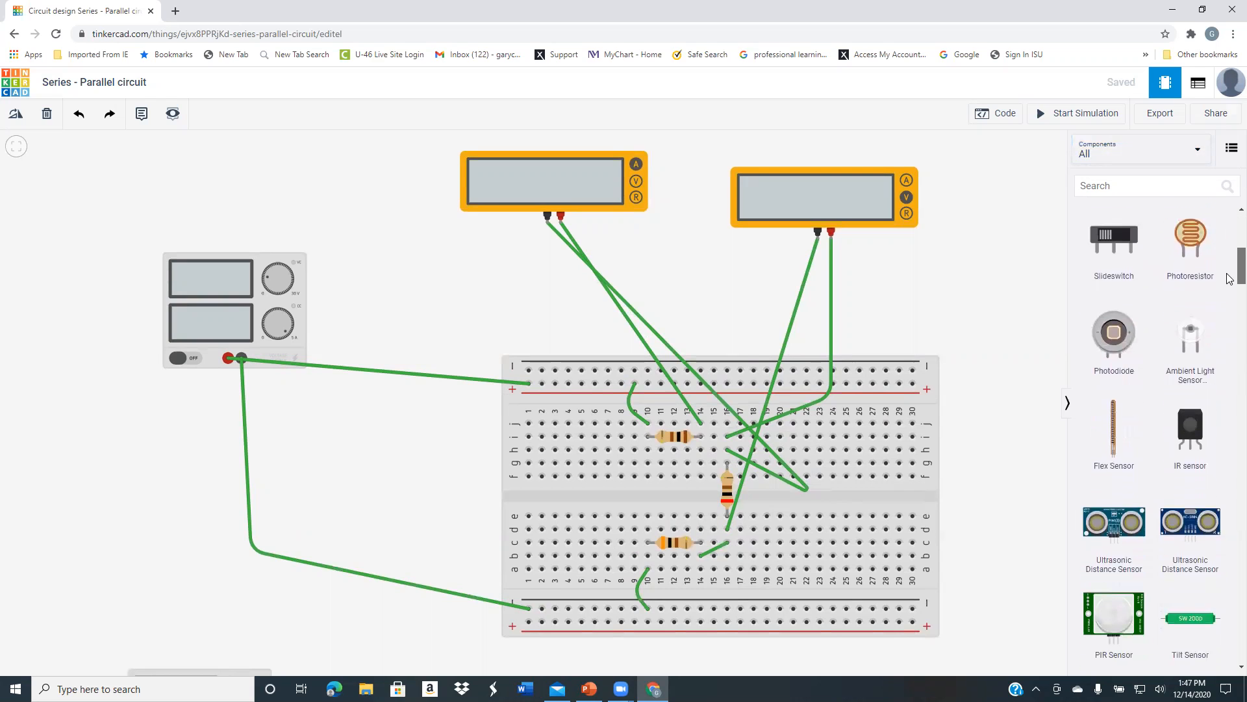
{"action": "scroll", "coordinate": [1230, 289], "scroll_direction": "down", "scroll_amount": 8}
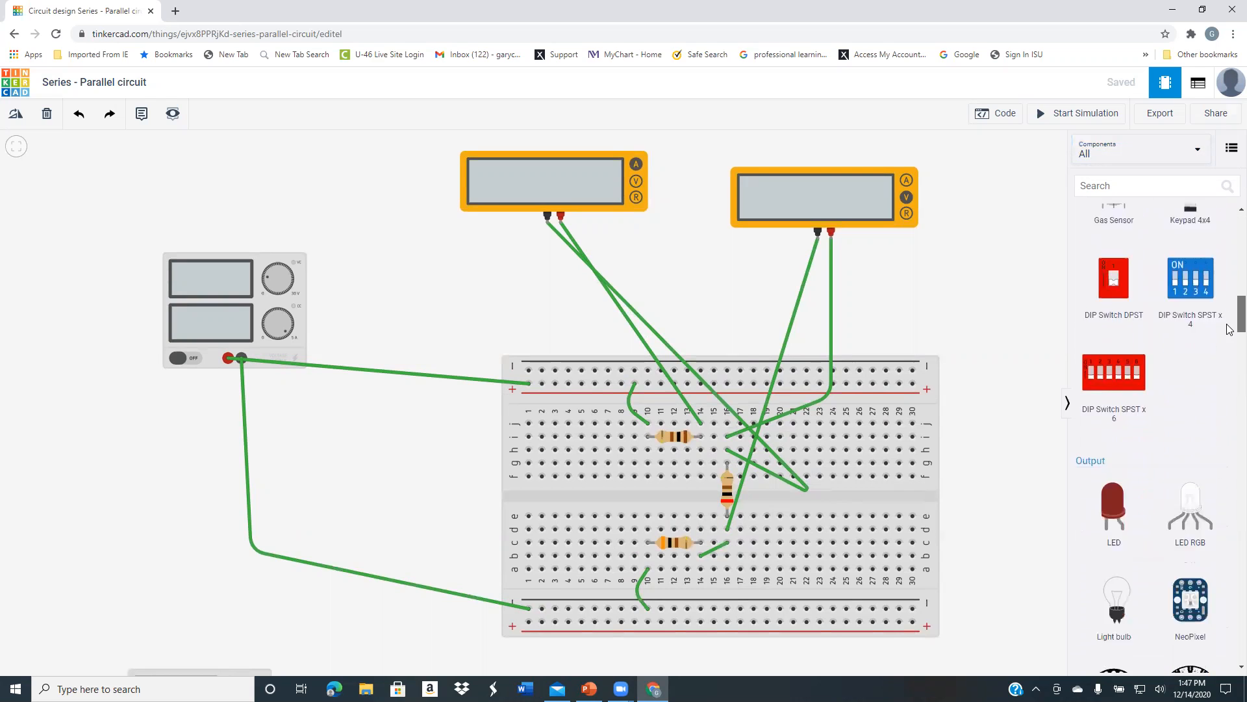
{"action": "scroll", "coordinate": [1229, 347], "scroll_direction": "down", "scroll_amount": 10}
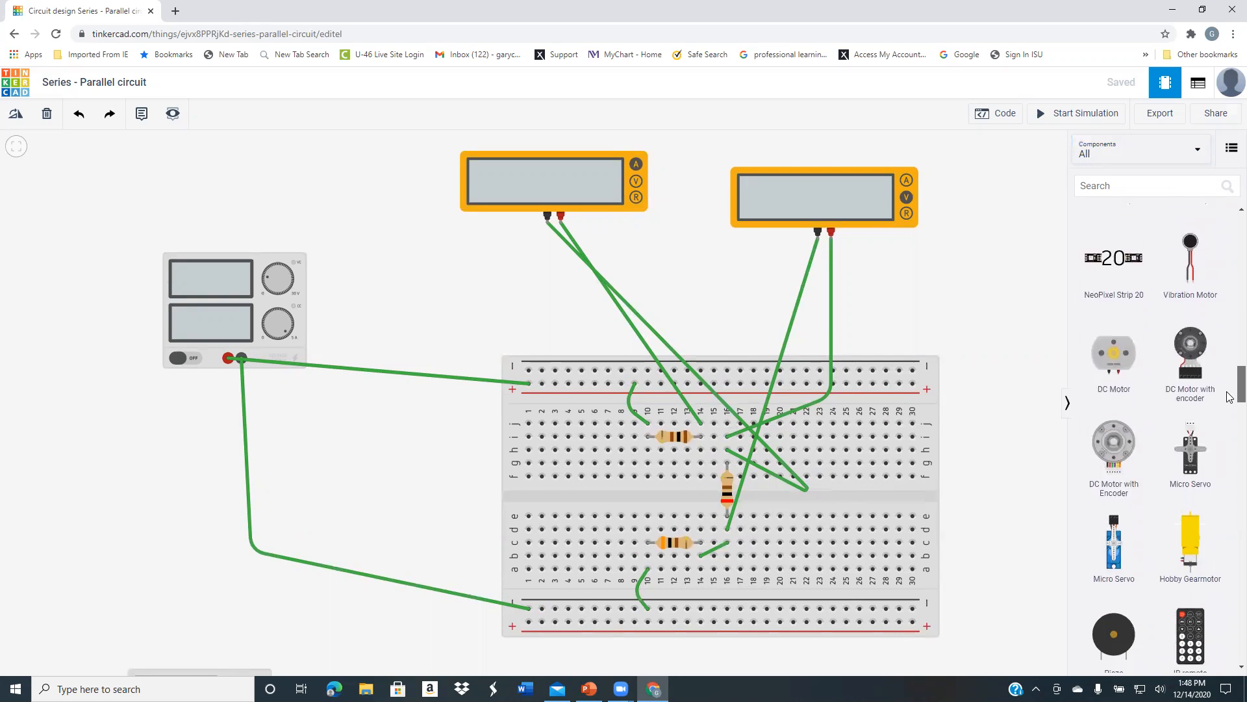
{"action": "scroll", "coordinate": [1230, 416], "scroll_direction": "down", "scroll_amount": 10}
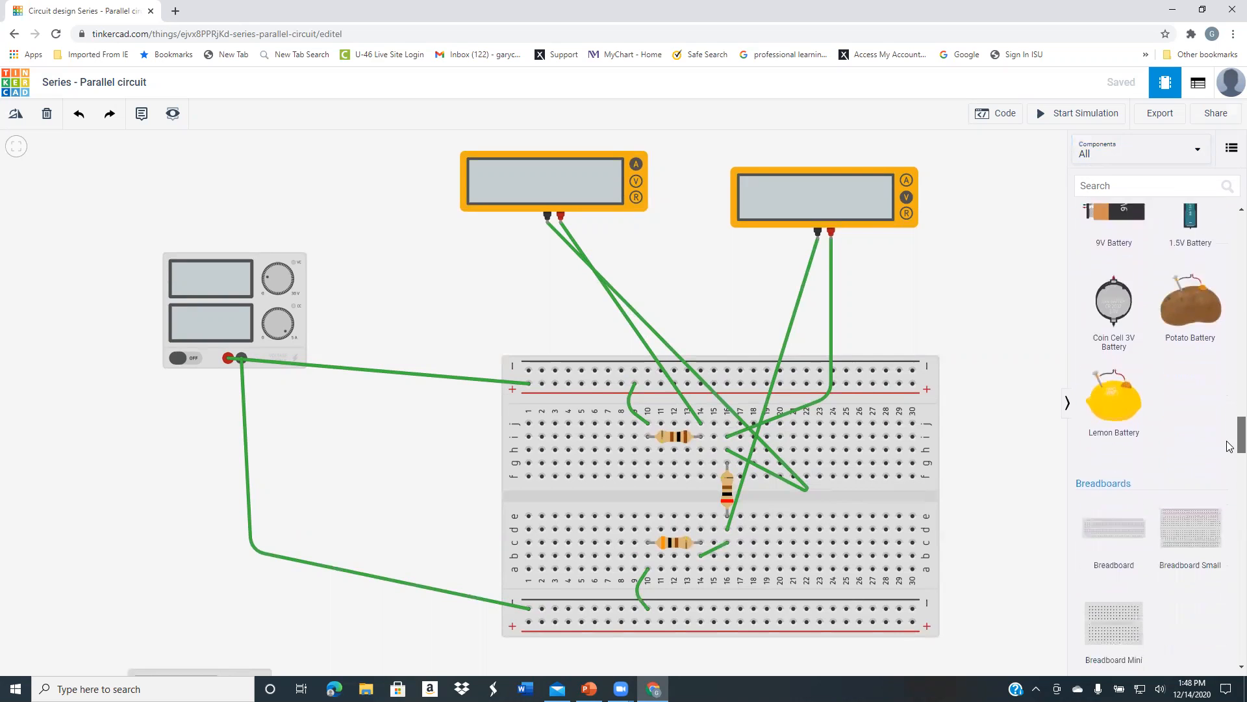
{"action": "scroll", "coordinate": [1230, 464], "scroll_direction": "down", "scroll_amount": 7}
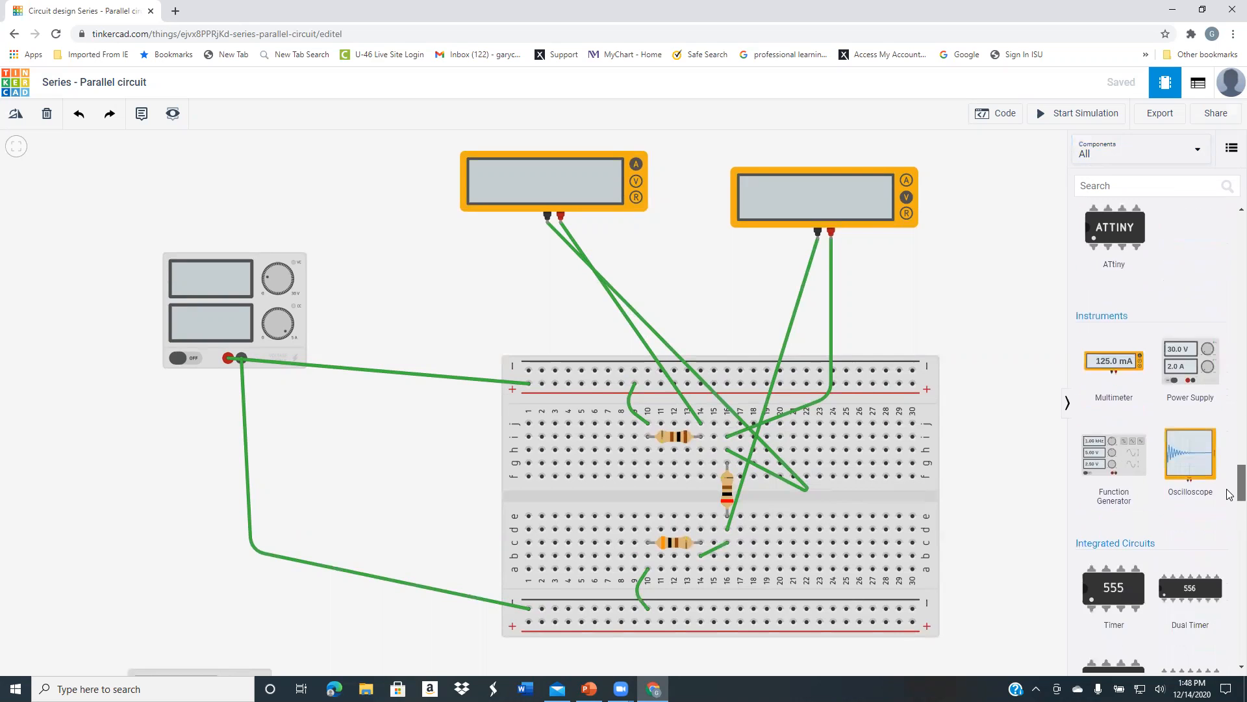
{"action": "scroll", "coordinate": [1230, 495], "scroll_direction": "down", "scroll_amount": 12}
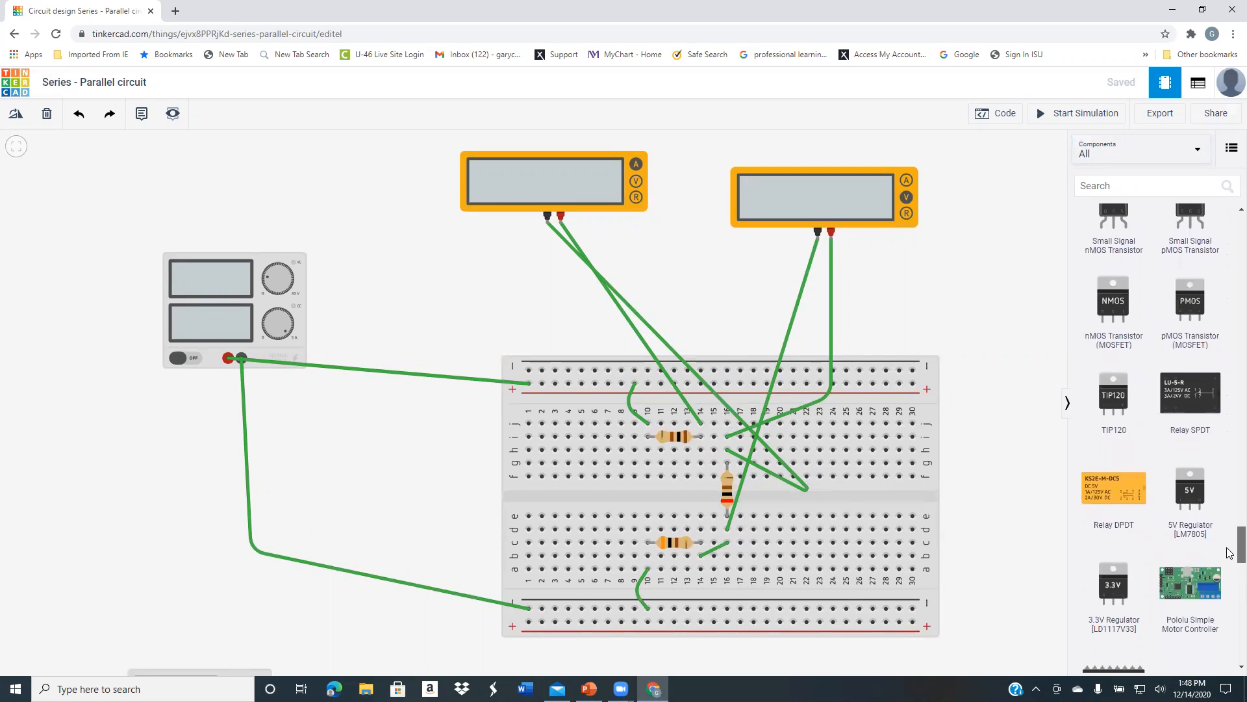
{"action": "scroll", "coordinate": [1229, 502], "scroll_direction": "up", "scroll_amount": 15}
{"action": "scroll", "coordinate": [1229, 500], "scroll_direction": "up", "scroll_amount": 5}
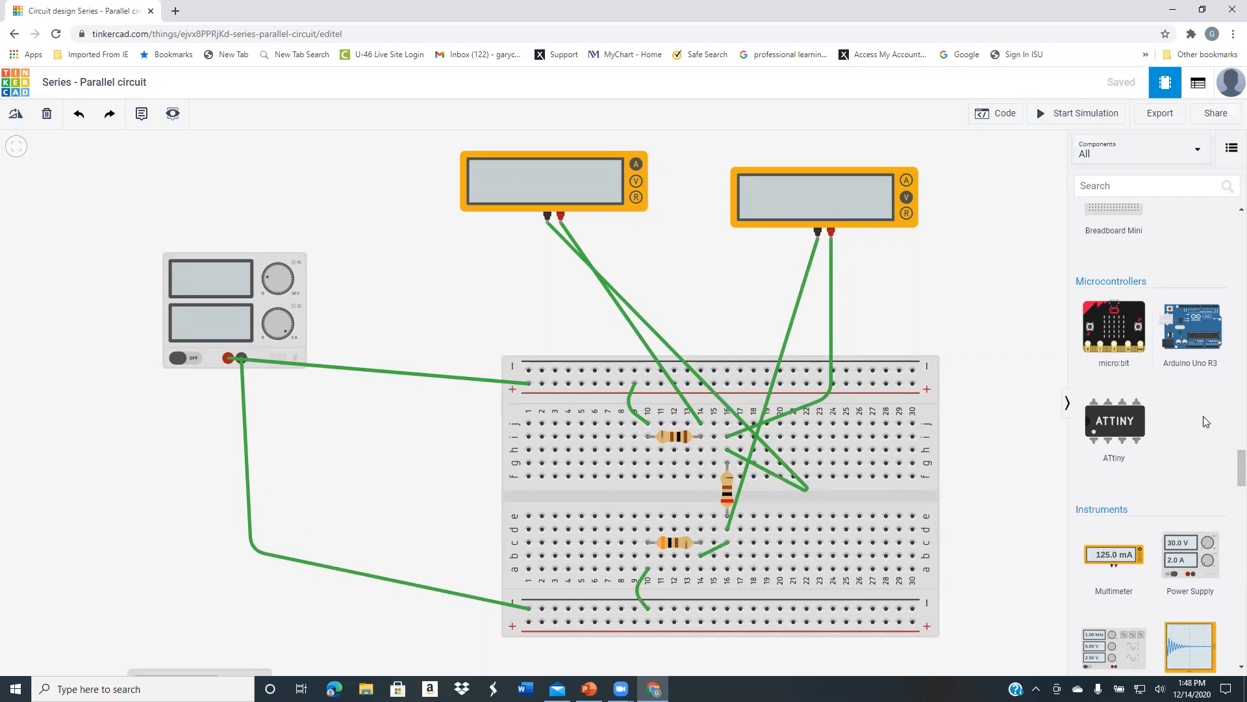
{"action": "scroll", "coordinate": [1227, 445], "scroll_direction": "up", "scroll_amount": 3}
{"action": "left_click_drag", "start_coordinate": [1229, 450], "coordinate": [1229, 233]}
Start the simulation and examine the meters on the series and parallel resistor circuits
{"action": "left_click", "coordinate": [1057, 114]}
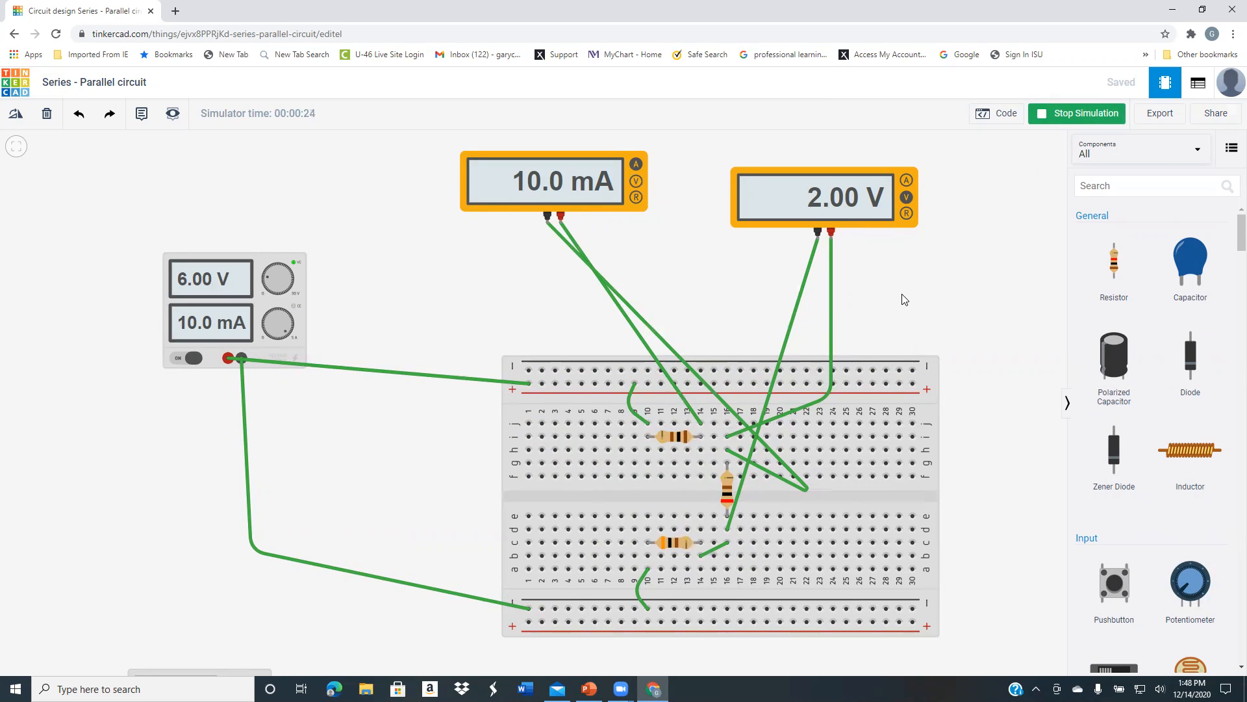
{"action": "scroll", "coordinate": [950, 346], "scroll_direction": "down", "scroll_amount": 3}
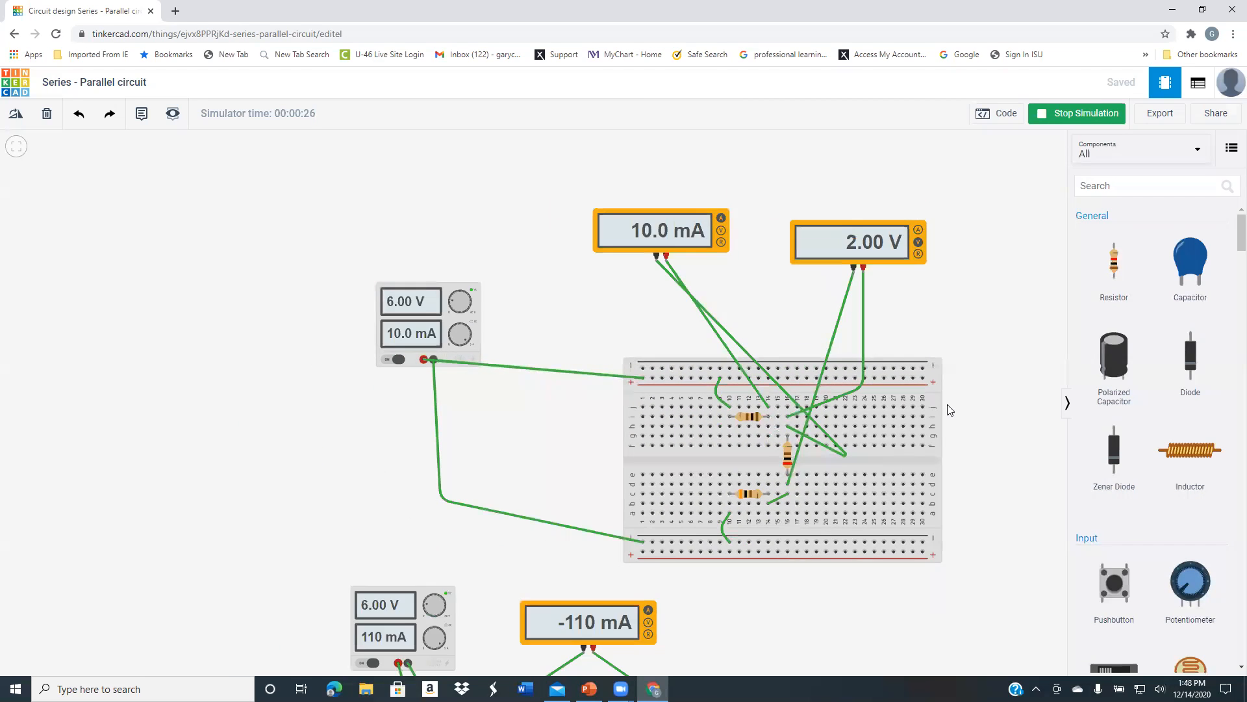
{"action": "left_click_drag", "start_coordinate": [836, 630], "coordinate": [840, 279]}
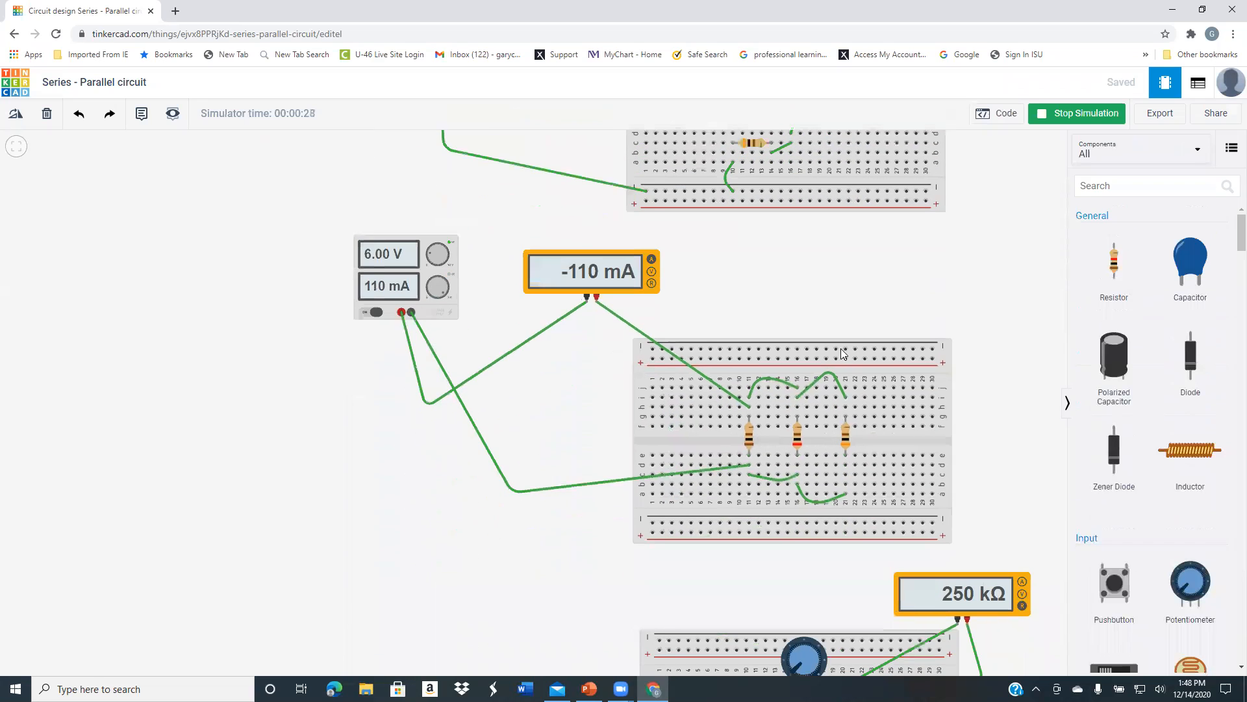
{"action": "left_click_drag", "start_coordinate": [1007, 489], "coordinate": [916, 444]}
{"action": "scroll", "coordinate": [916, 444], "scroll_direction": "up", "scroll_amount": 1}
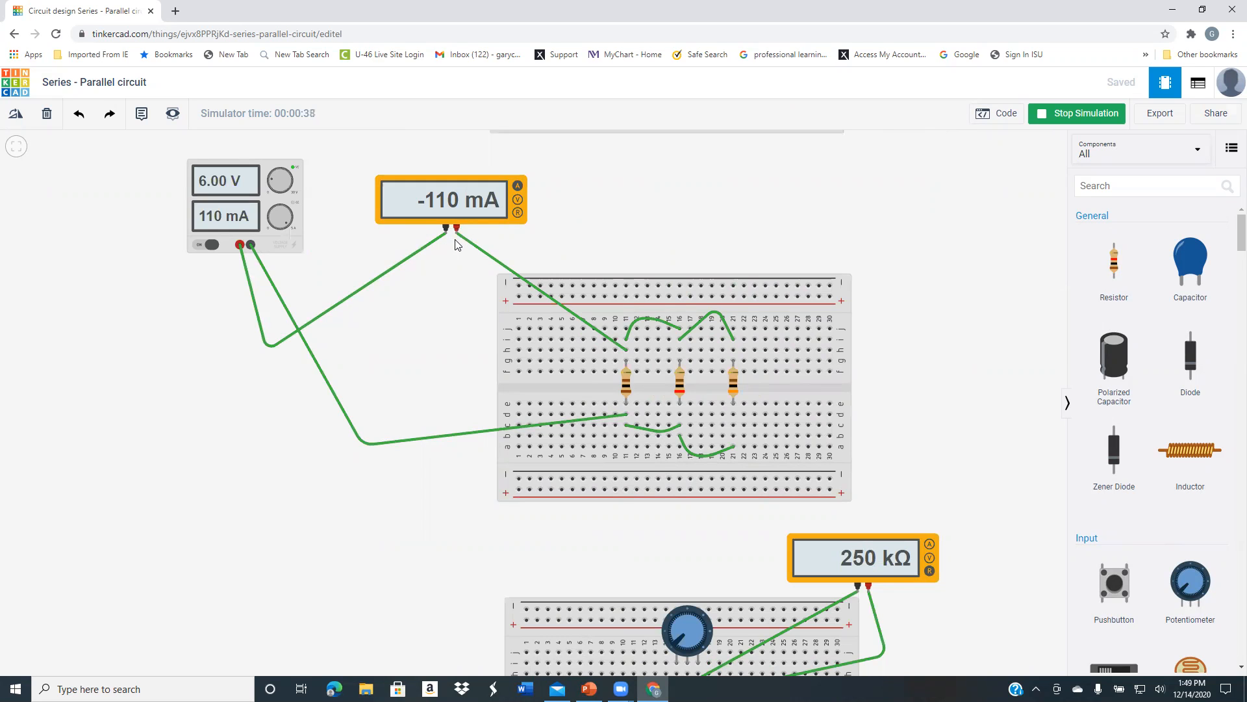
Try the potentiometer's knob on the lowest breadboard and examine the resistance on its multimeter
{"action": "left_click_drag", "start_coordinate": [952, 467], "coordinate": [896, 173]}
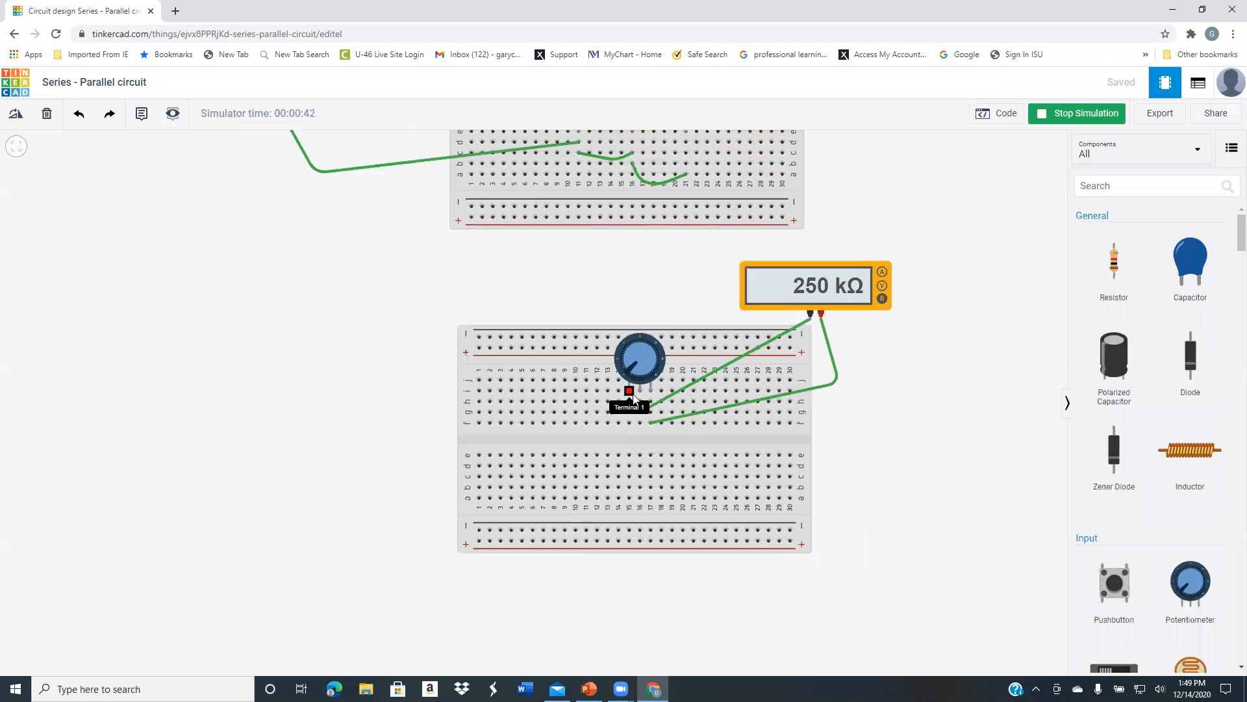
{"action": "mouse_move", "coordinate": [628, 367]}
{"action": "left_mouse_down"}
{"action": "mouse_move", "coordinate": [640, 351]}
{"action": "mouse_move", "coordinate": [650, 375]}
{"action": "mouse_move", "coordinate": [640, 348]}
{"action": "mouse_move", "coordinate": [632, 376]}
{"action": "left_mouse_up"}
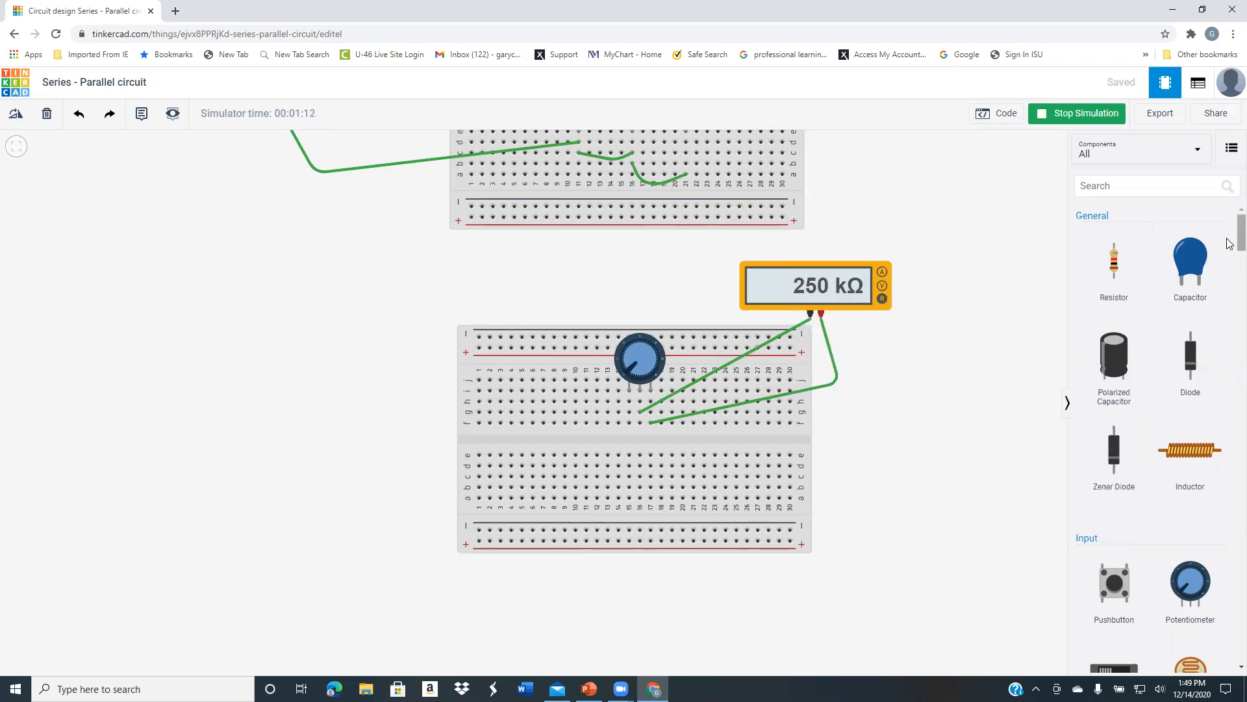
{"action": "scroll", "coordinate": [933, 194], "scroll_direction": "down", "scroll_amount": 1}
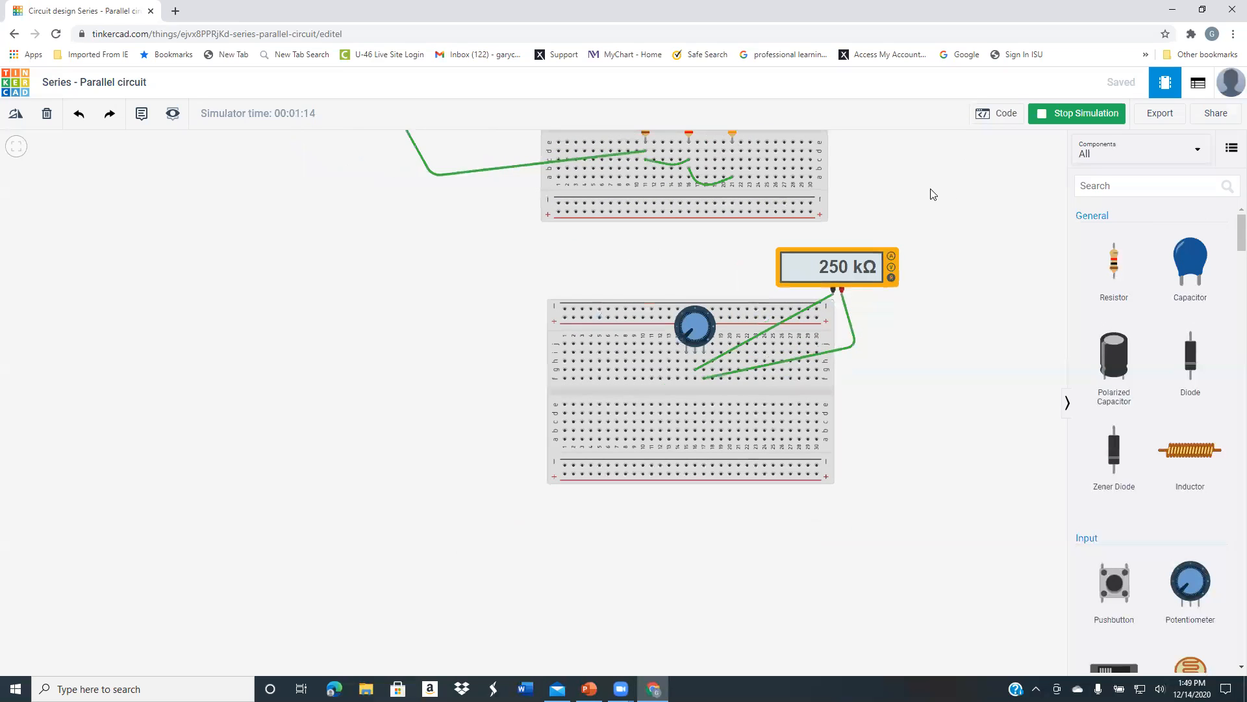
{"action": "scroll", "coordinate": [932, 195], "scroll_direction": "up", "scroll_amount": 2}
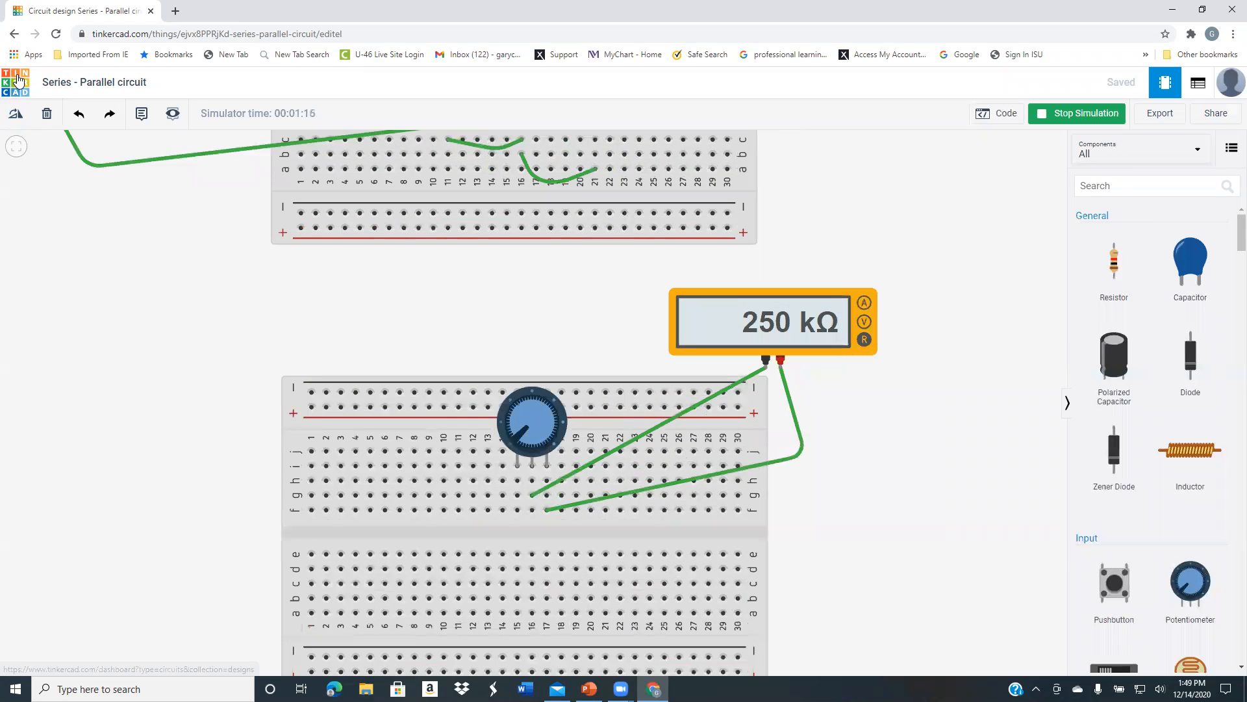
Return to the circuits dashboard and open the Glorious Bigery Arduino LED design for editing
{"action": "left_click", "coordinate": [17, 82]}
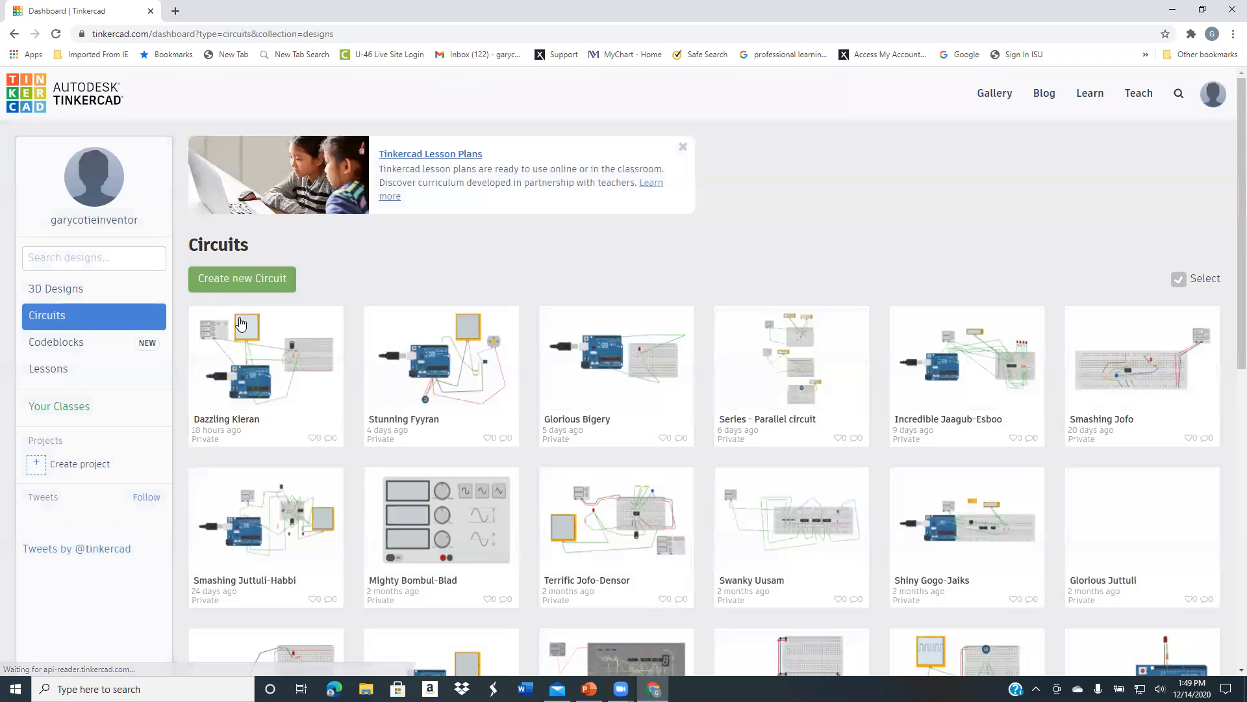
{"action": "left_click", "coordinate": [612, 390]}
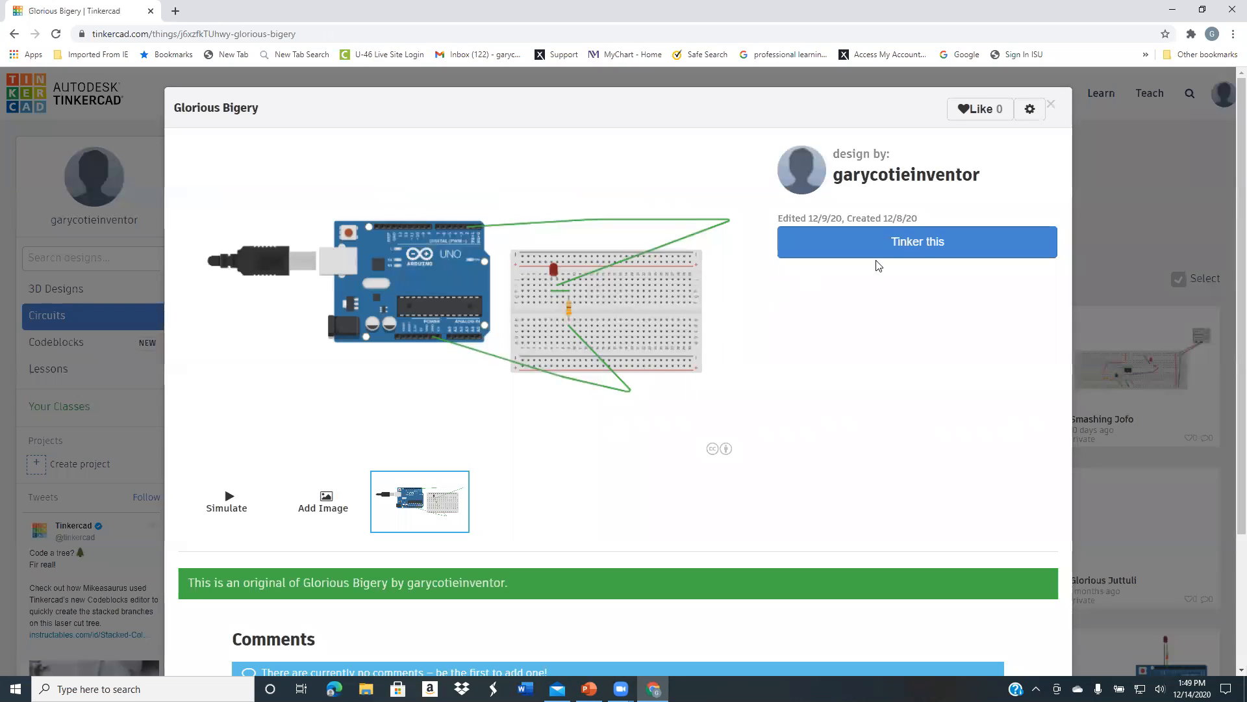
{"action": "left_click", "coordinate": [912, 241]}
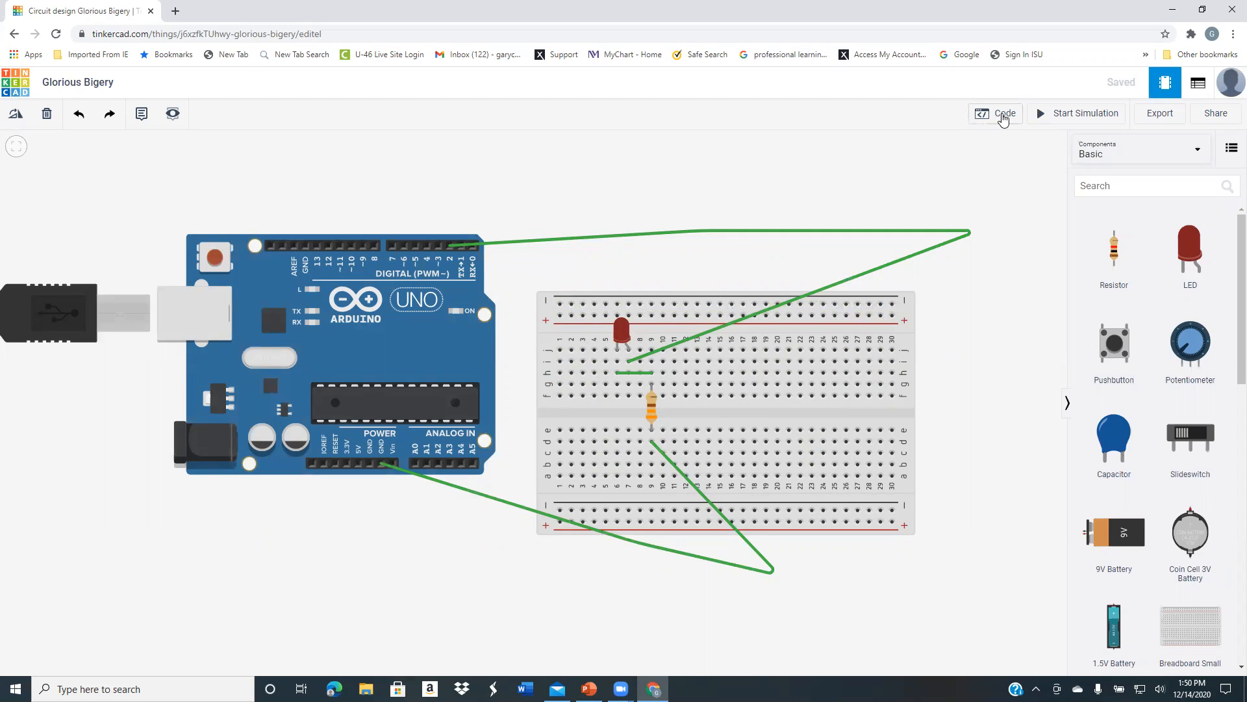
Show the Arduino code and simulate the LED circuit with an enlarged Serial Monitor, finishing with the simulation stopped and the code hidden
{"action": "left_click", "coordinate": [1004, 115]}
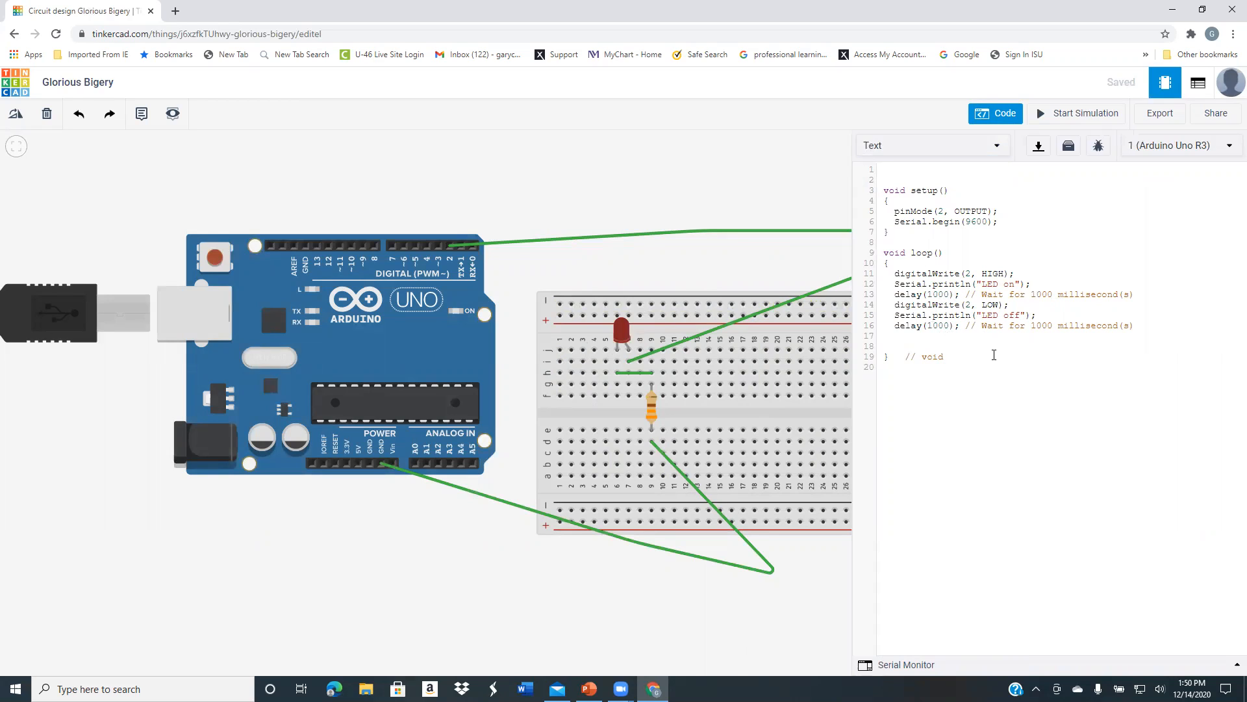
{"action": "left_click", "coordinate": [1060, 115]}
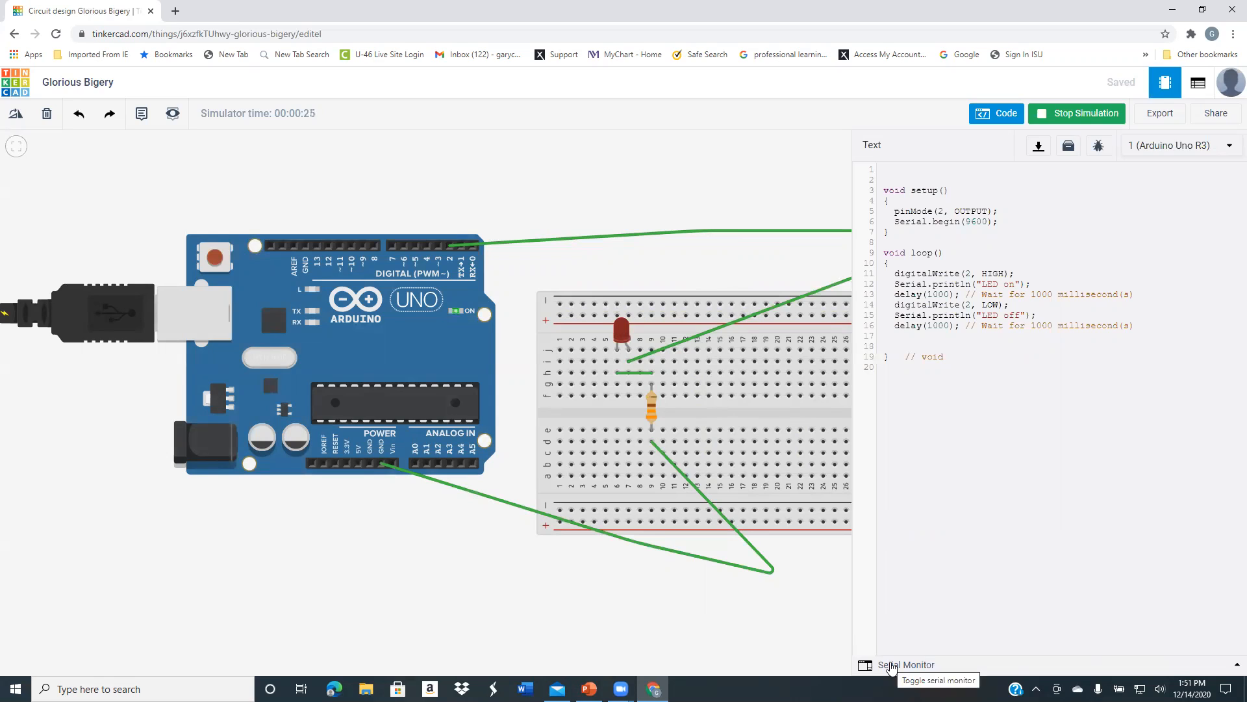
{"action": "left_click", "coordinate": [882, 665]}
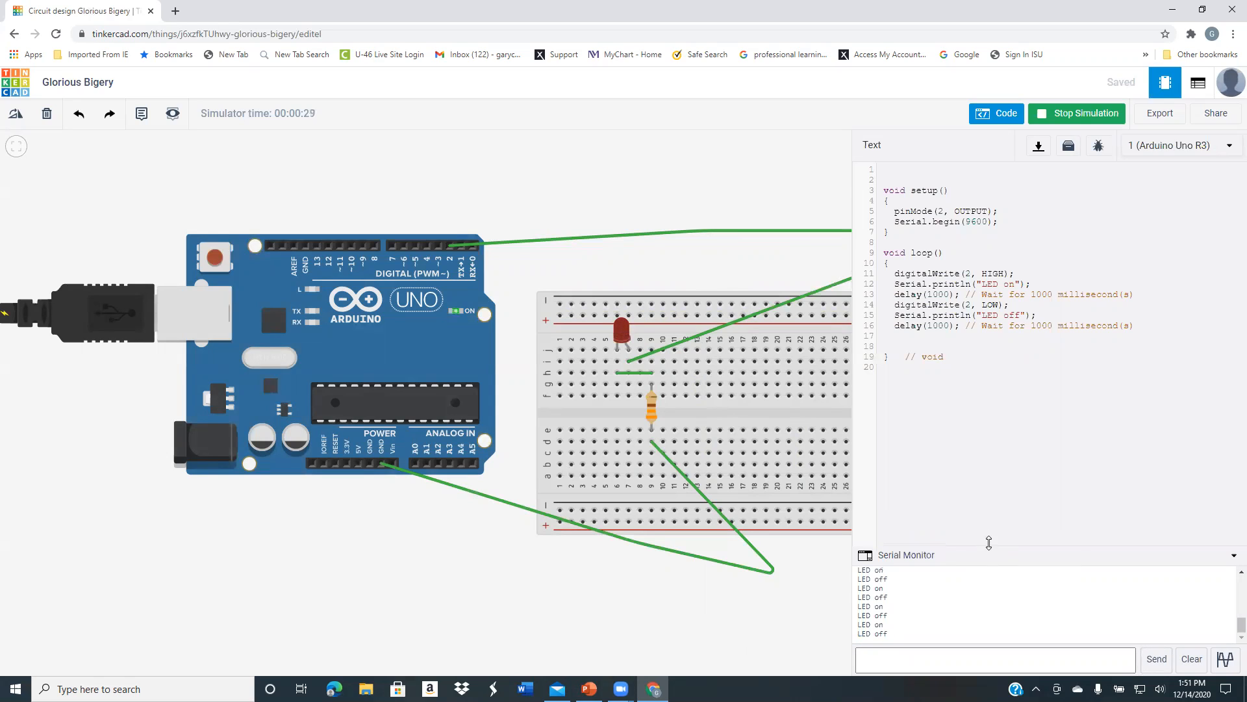
{"action": "left_click_drag", "start_coordinate": [989, 547], "coordinate": [972, 411]}
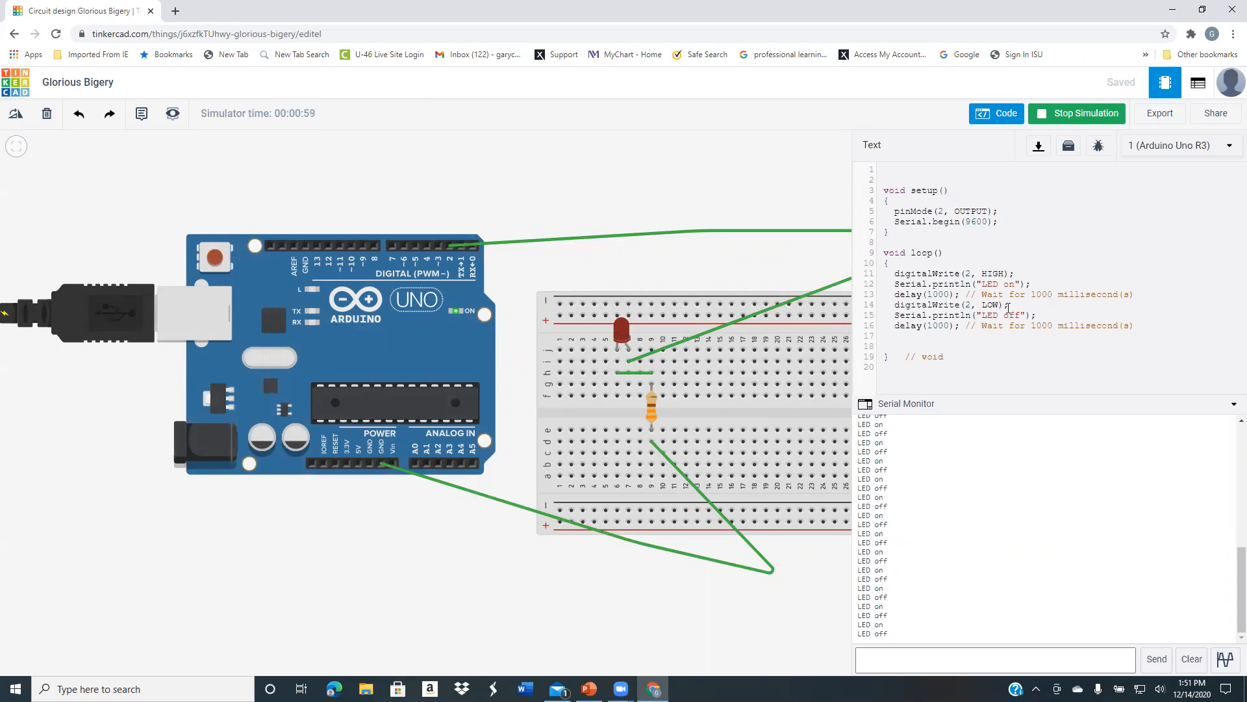
{"action": "left_click", "coordinate": [1060, 115]}
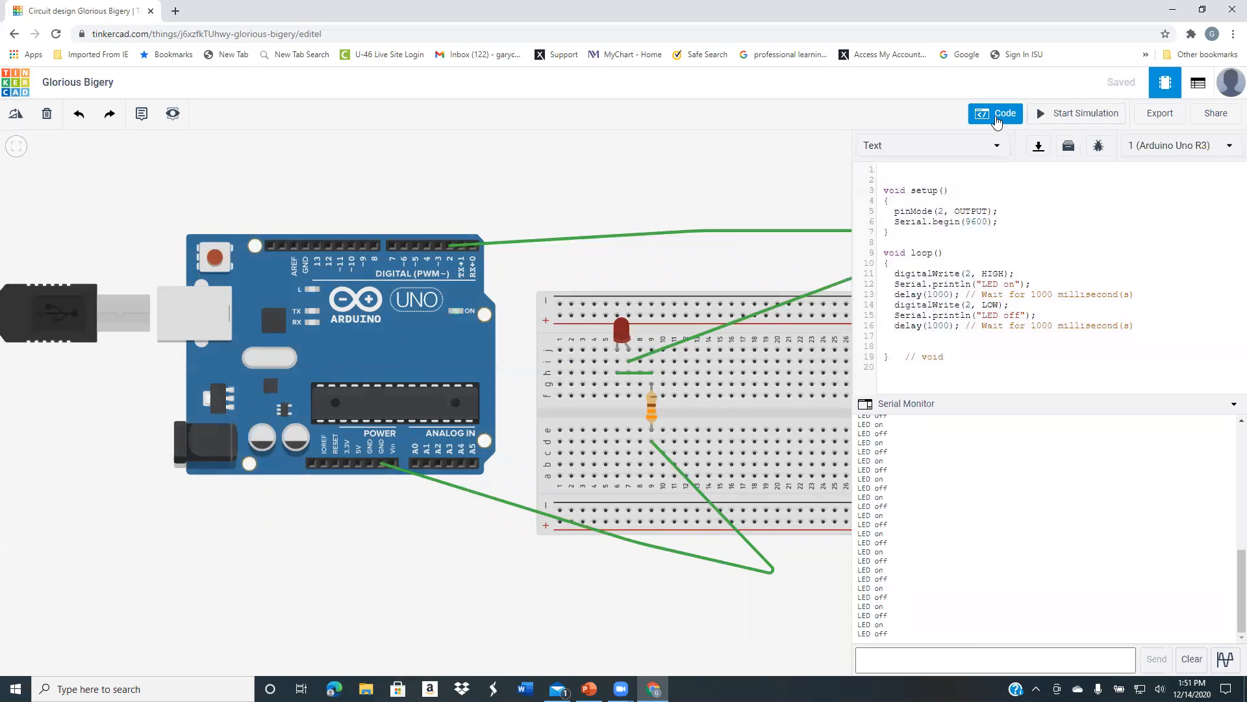
{"action": "left_click", "coordinate": [1000, 115]}
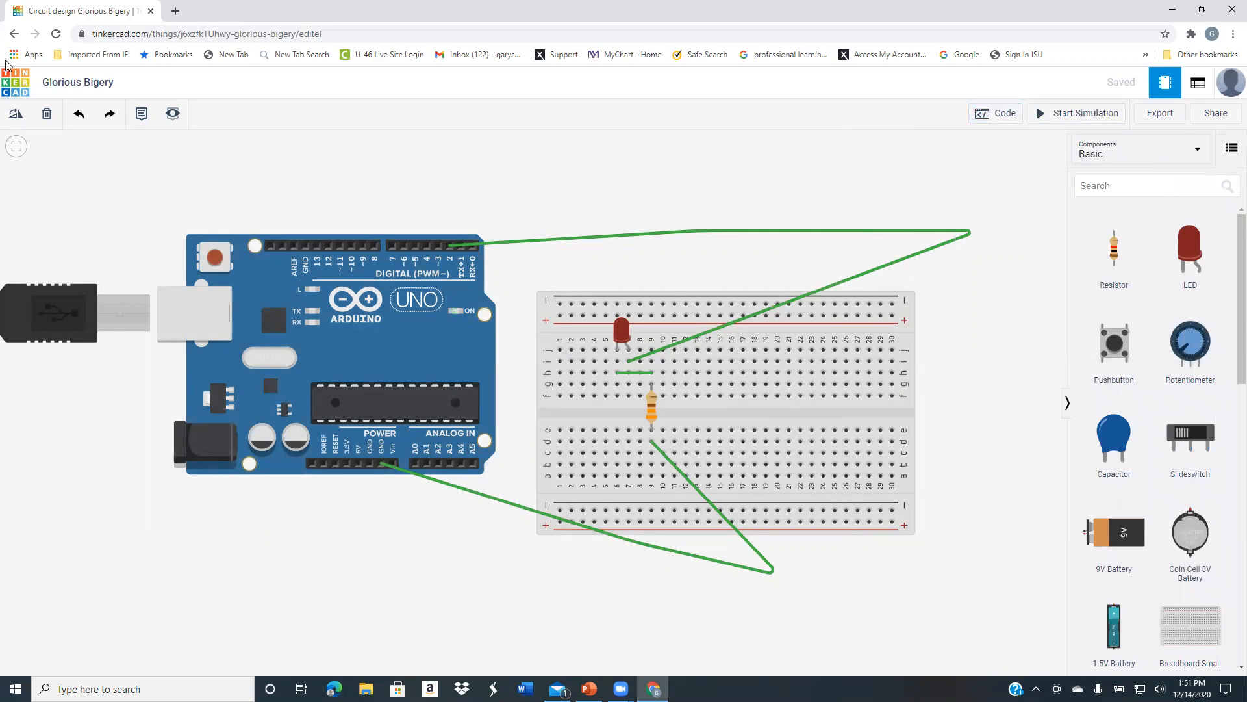
Open the Dazzling Kieran design from the circuits dashboard for editing and briefly run its simulation to view the oscilloscope waveform
{"action": "left_click", "coordinate": [22, 86]}
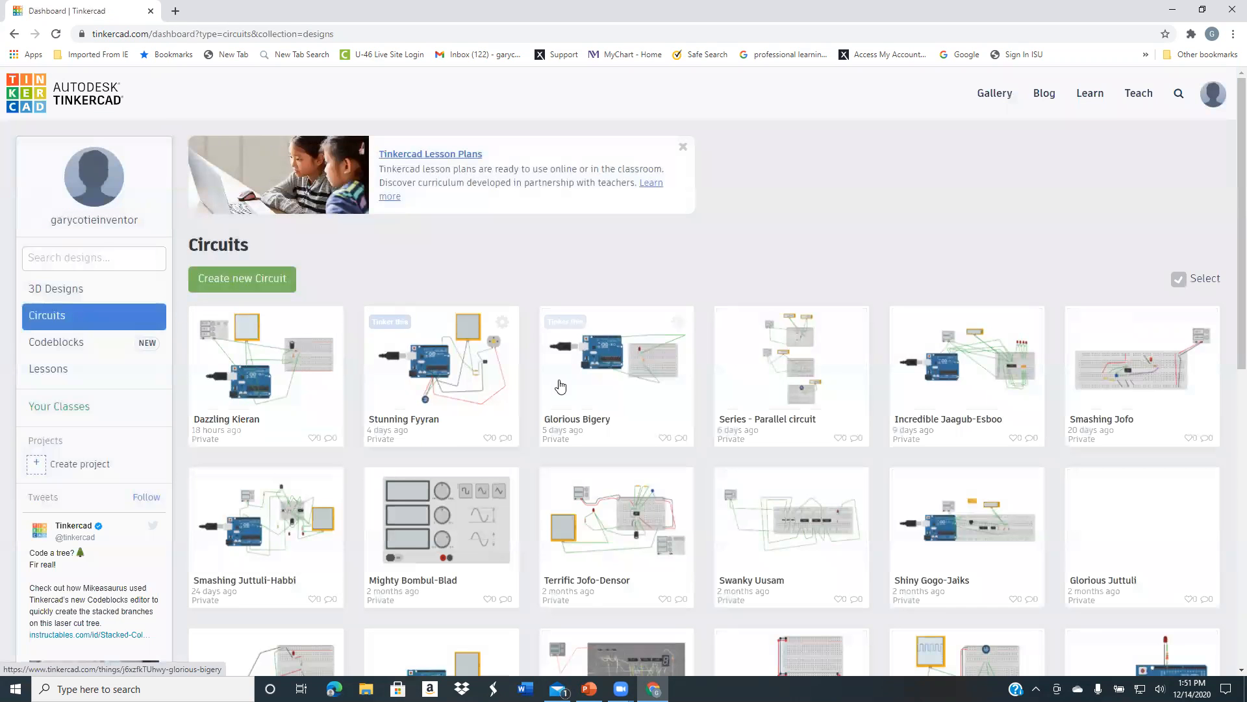
{"action": "left_click", "coordinate": [244, 370]}
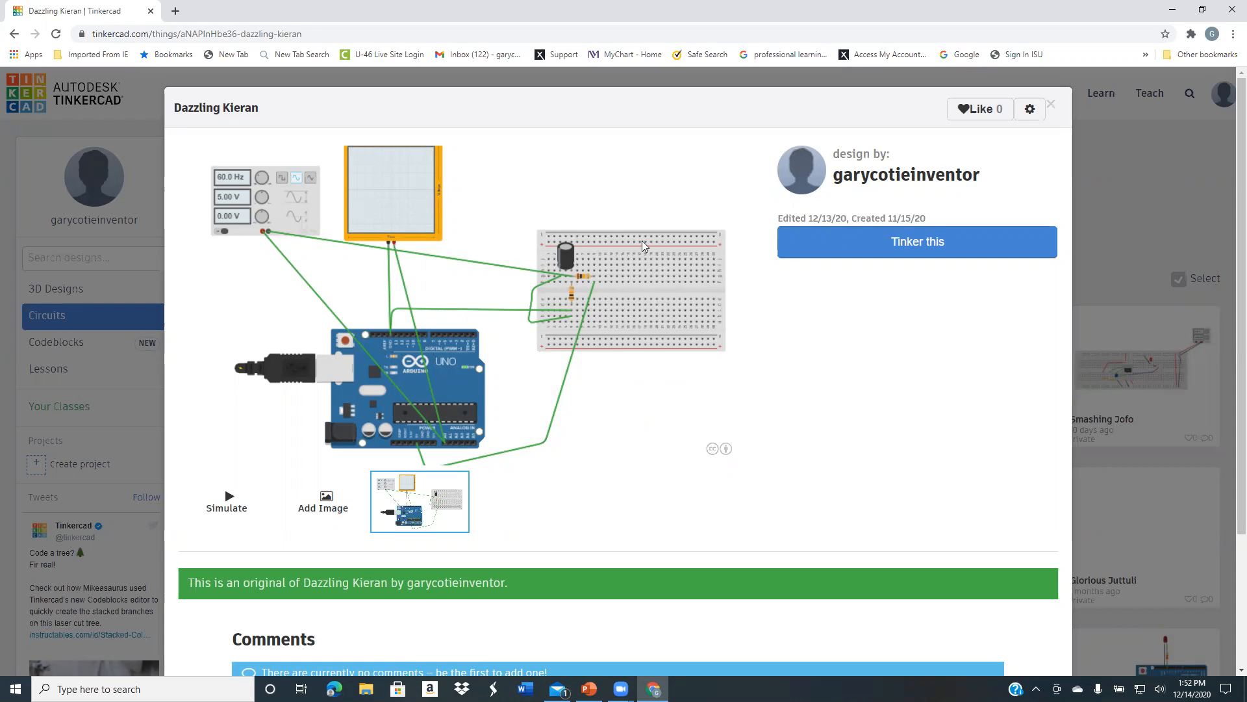
{"action": "left_click", "coordinate": [865, 243]}
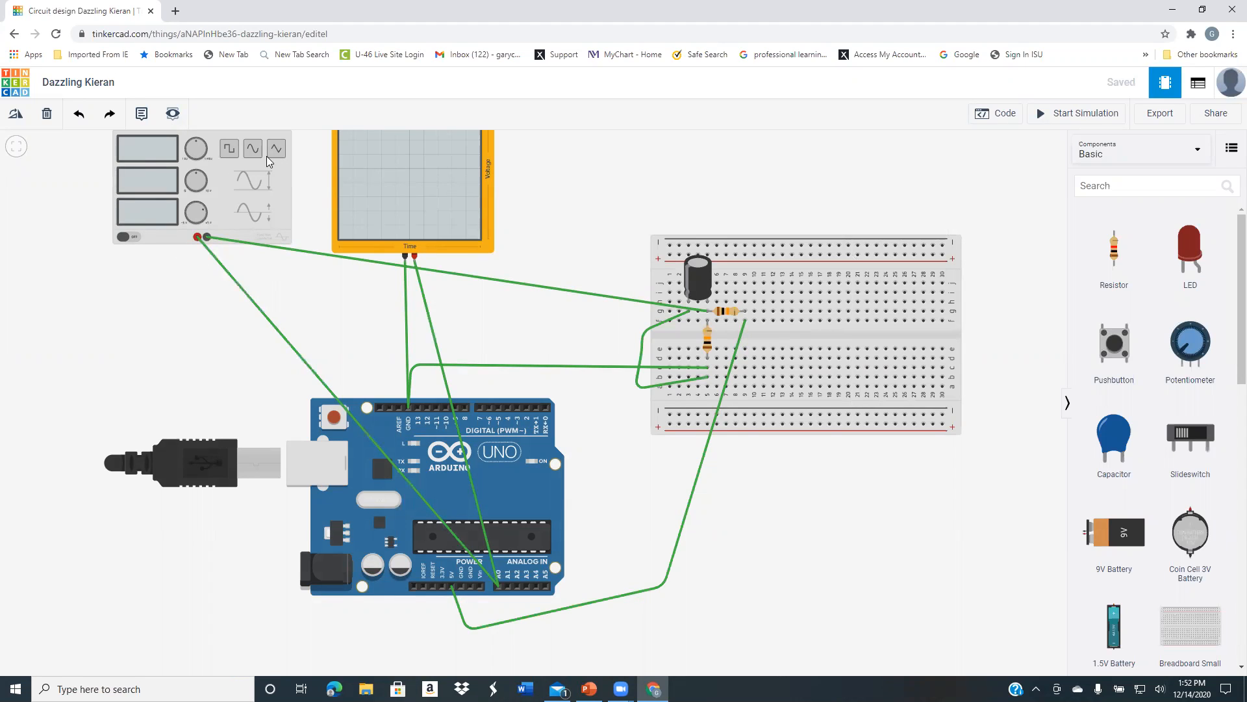
{"action": "left_click", "coordinate": [1071, 119]}
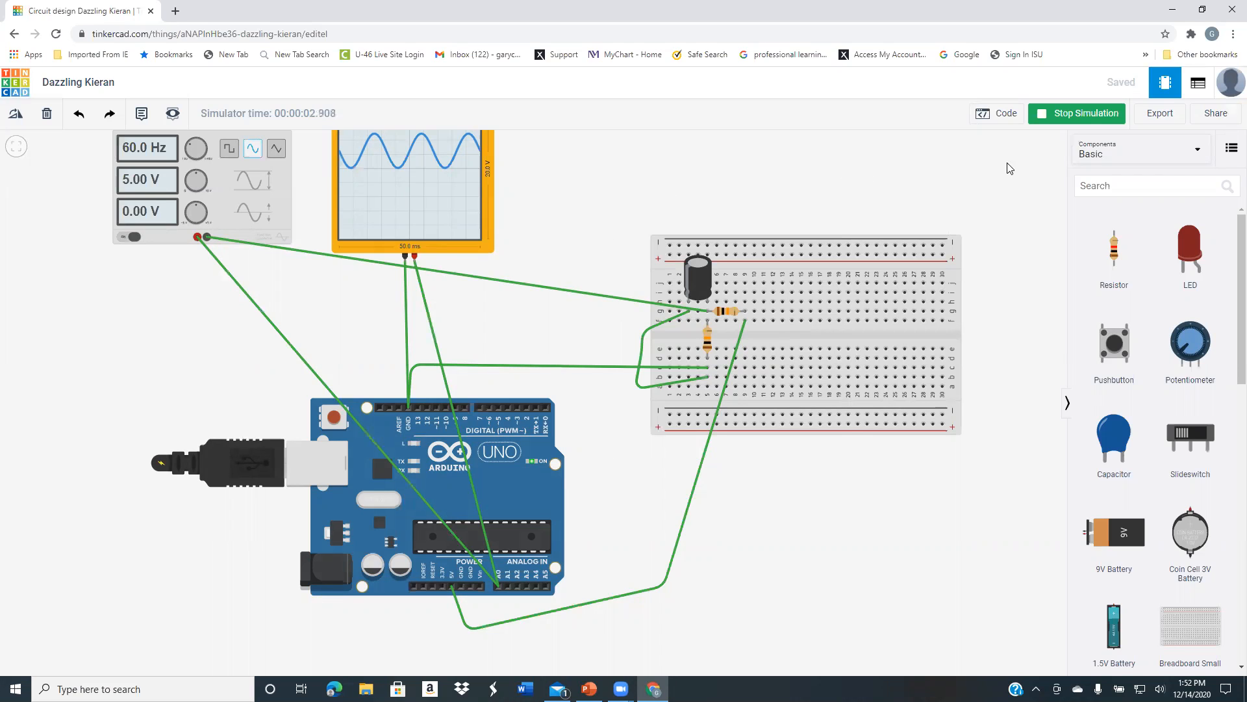
{"action": "left_click", "coordinate": [1071, 115]}
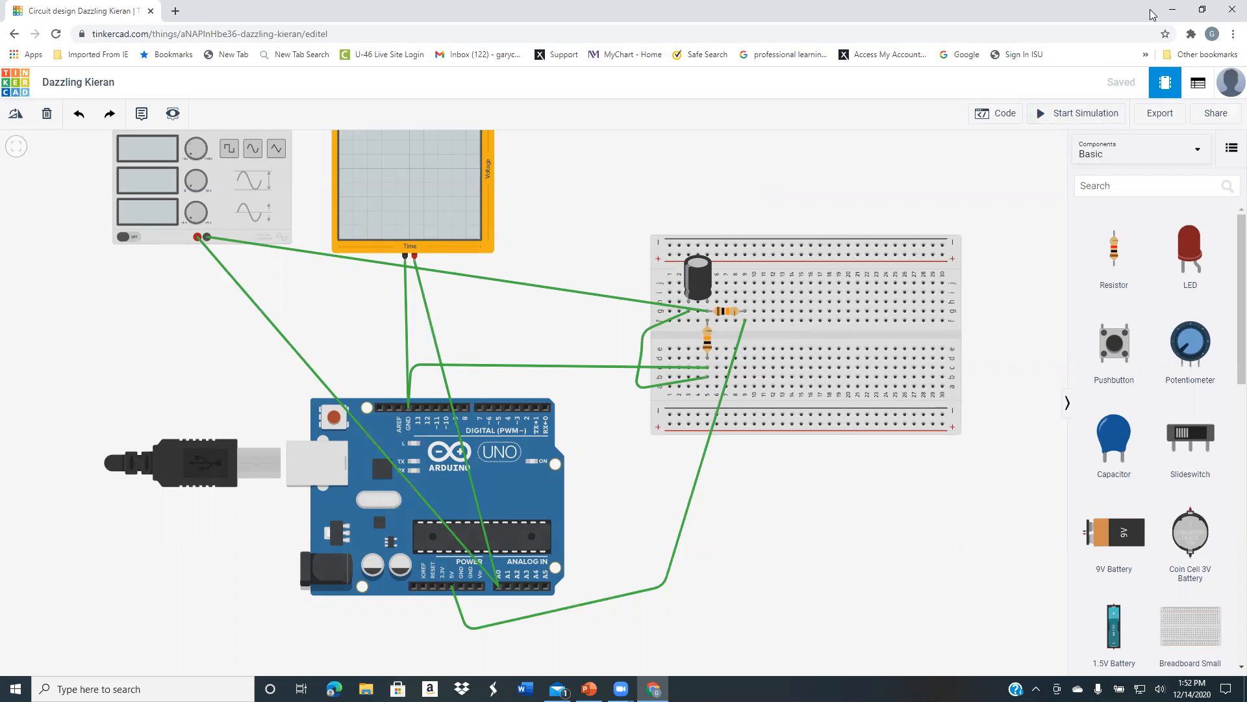
Close the browser and switch to the PowerPoint presentation
{"action": "left_click", "coordinate": [1230, 11]}
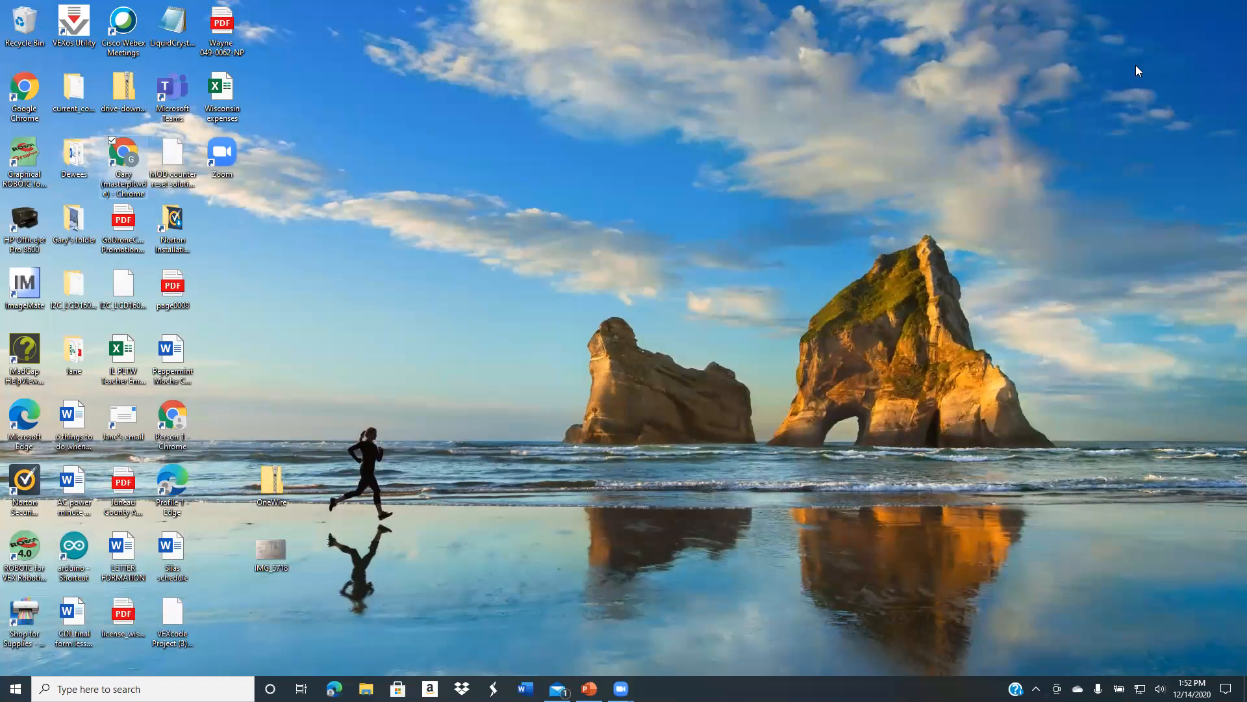
{"action": "left_click", "coordinate": [589, 688]}
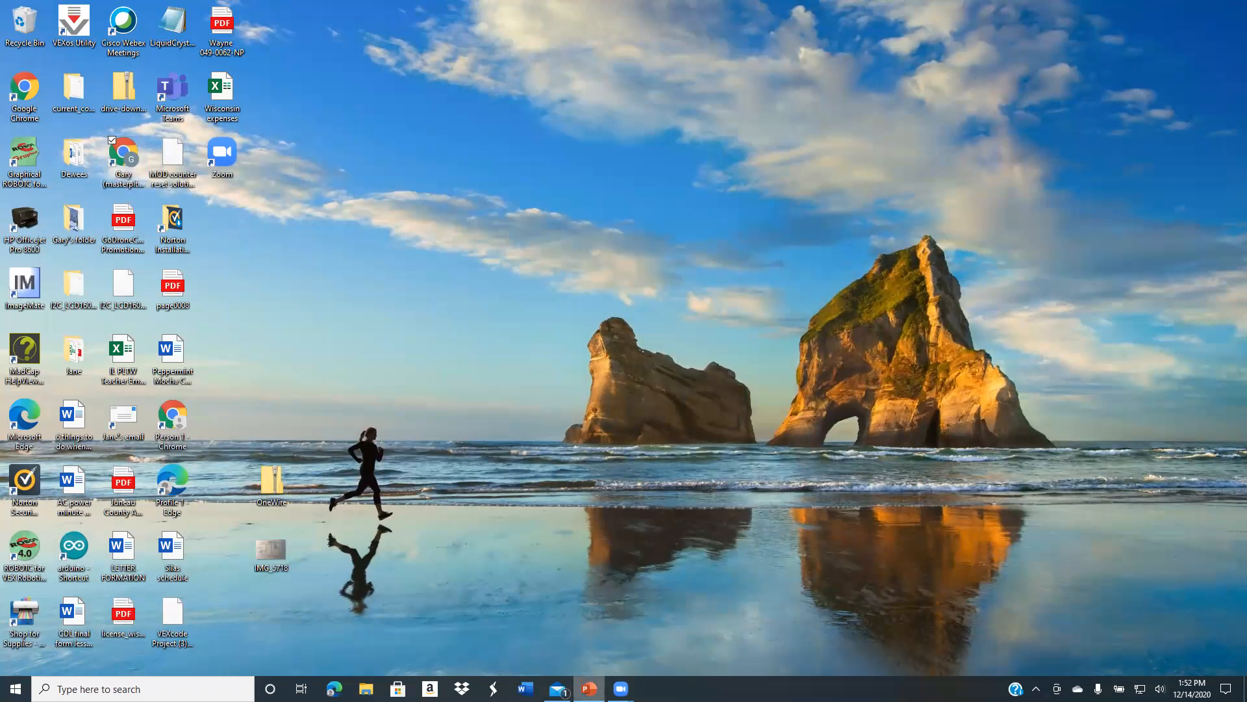